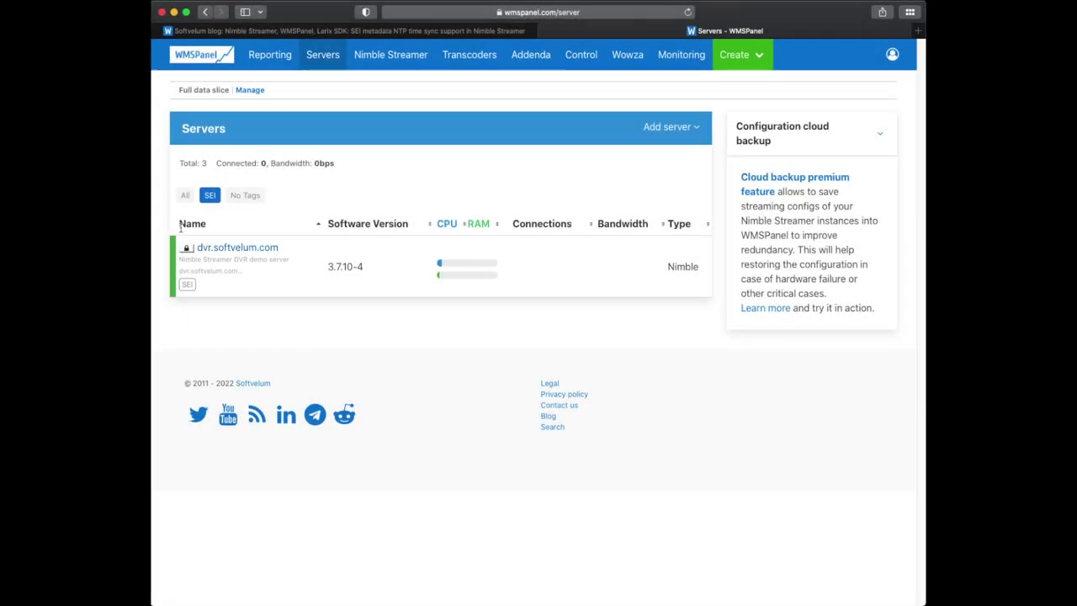
# Review dvr.softvelum.com details: version 3.7.10-4, transcoder license, SRT and transcoder packages installed
pyautogui.click(215, 244)
pyautogui.tripleClick(330, 306)
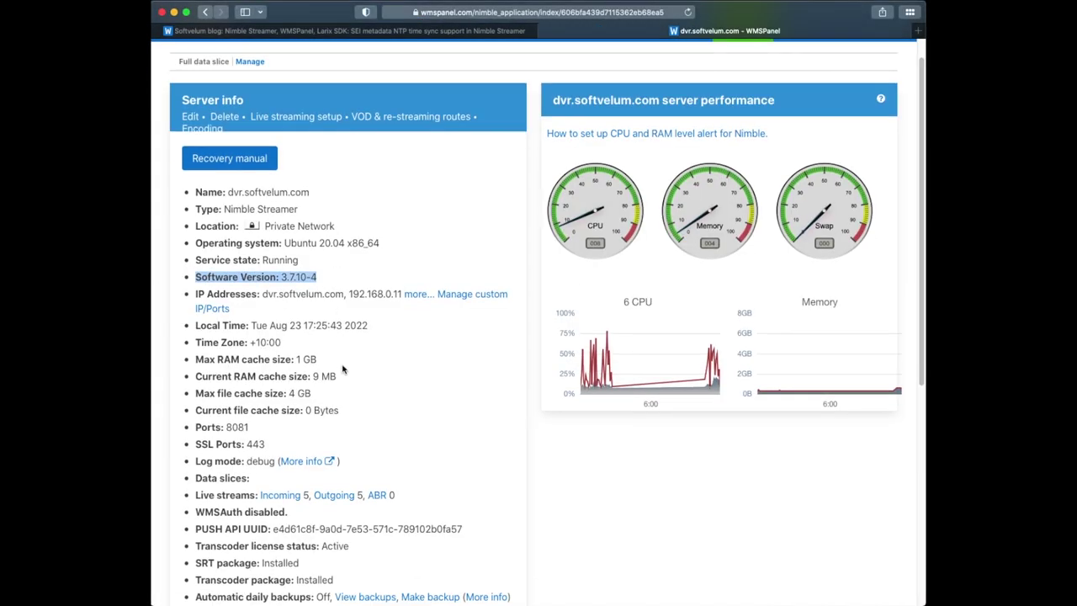
pyautogui.scroll(-3, 341, 374)
pyautogui.click(192, 410)
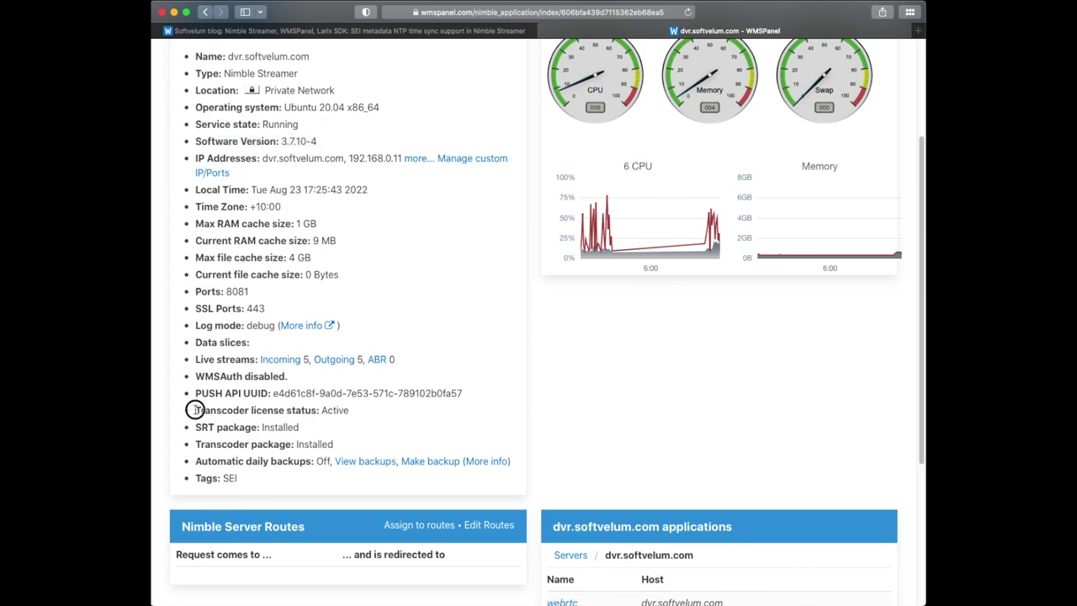
pyautogui.tripleClick(379, 404)
pyautogui.tripleClick(210, 431)
pyautogui.tripleClick(234, 448)
pyautogui.scroll(3, 325, 383)
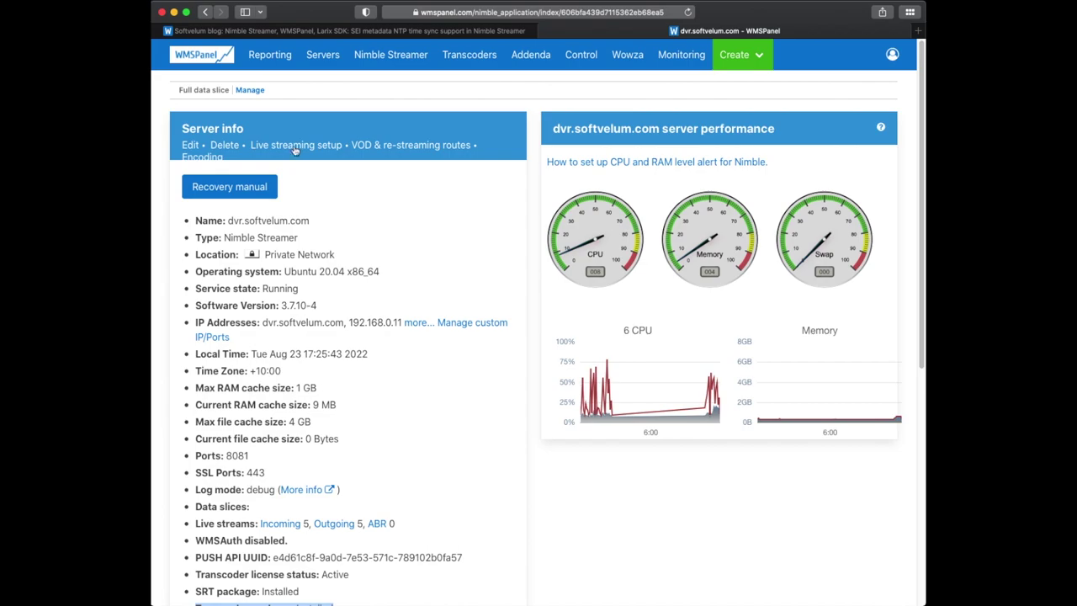
# Add an RTMP interface on 0.0.0.0:1935 and save the larix application
pyautogui.click(256, 143)
pyautogui.click(206, 241)
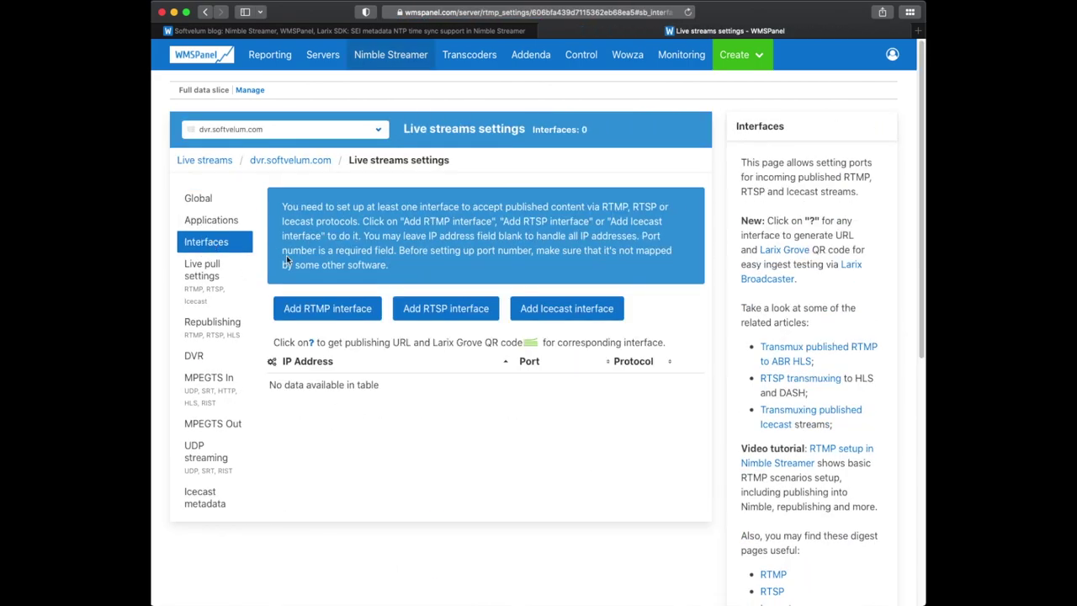
pyautogui.click(322, 308)
pyautogui.write('0.0.0.0')
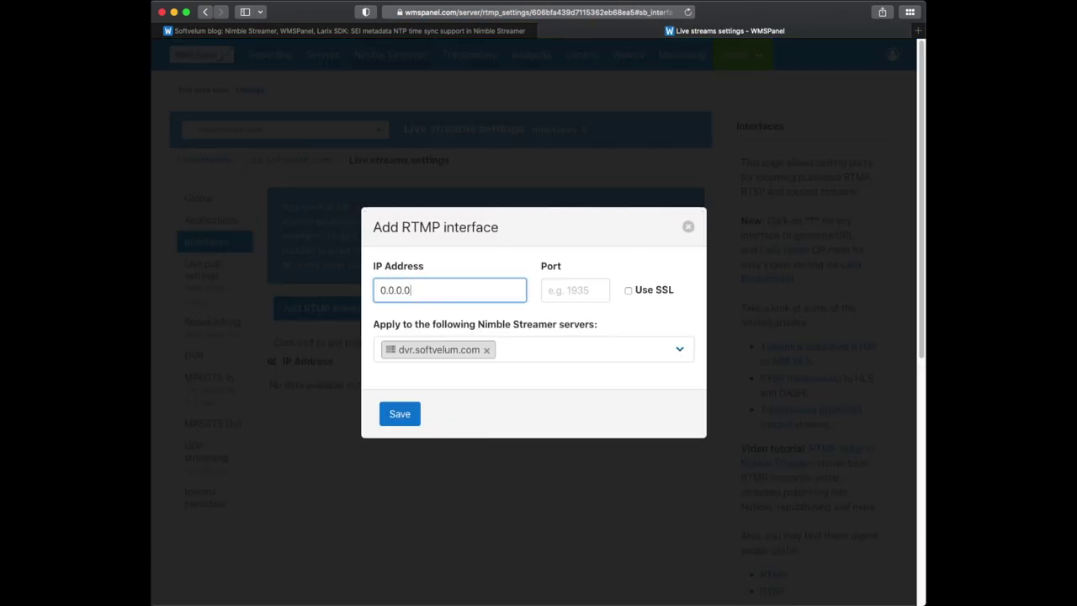
pyautogui.press('Tab')
pyautogui.write('1935')
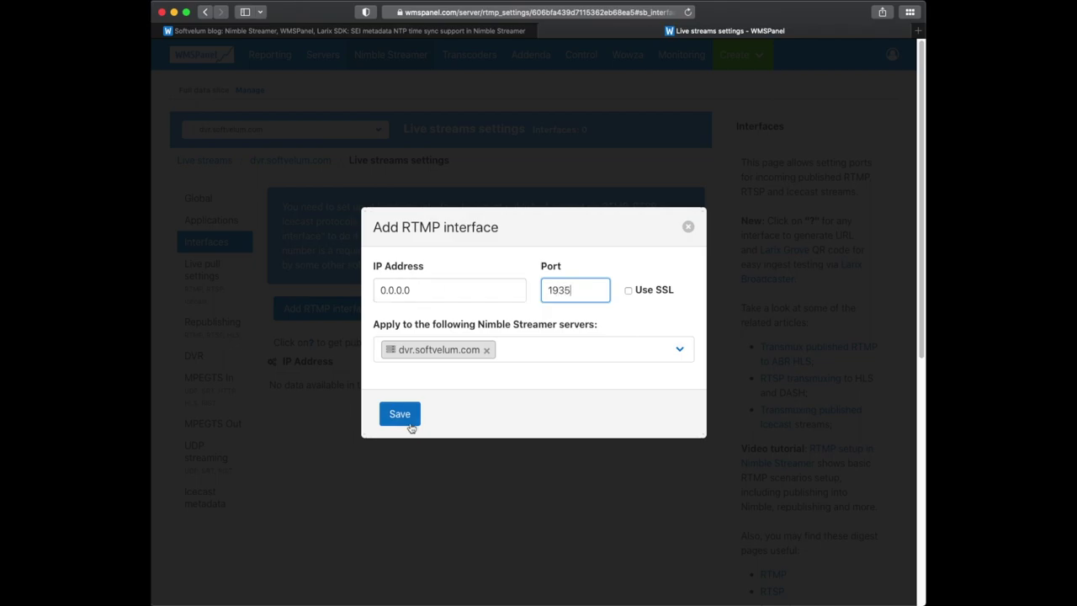
pyautogui.click(409, 421)
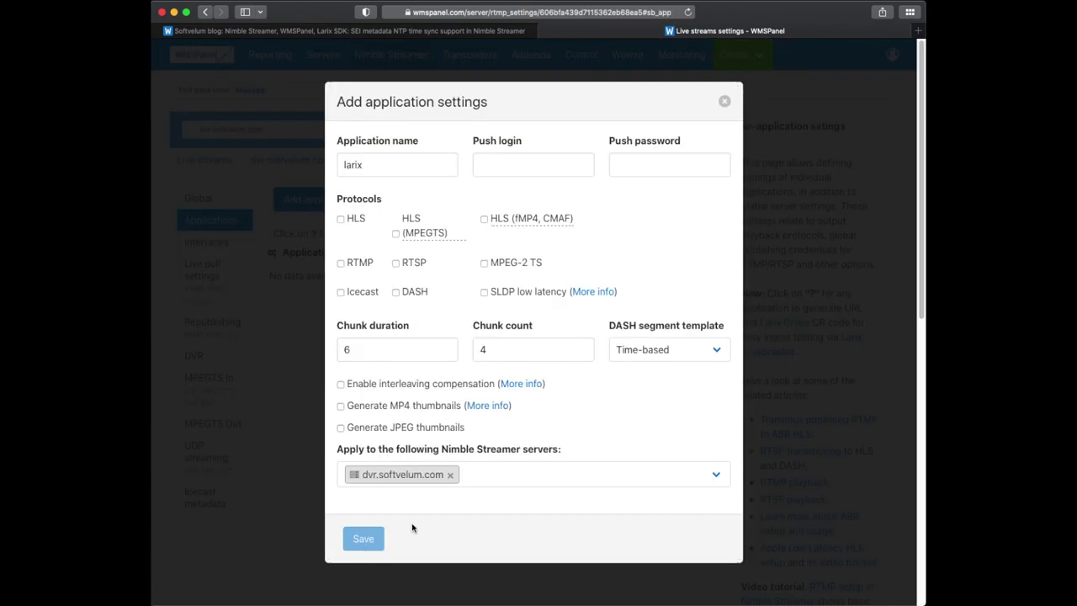
pyautogui.click(364, 538)
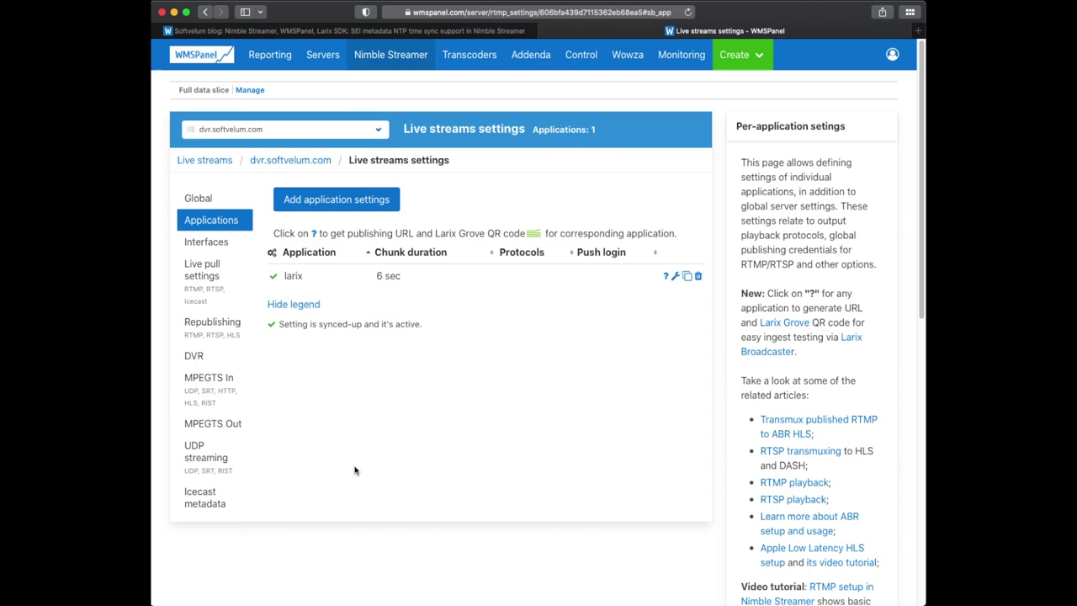
# Add an SRT input on 0.0.0.0:49002, described 'SEI stream Camera2', outputting larix/camera2
pyautogui.click(225, 392)
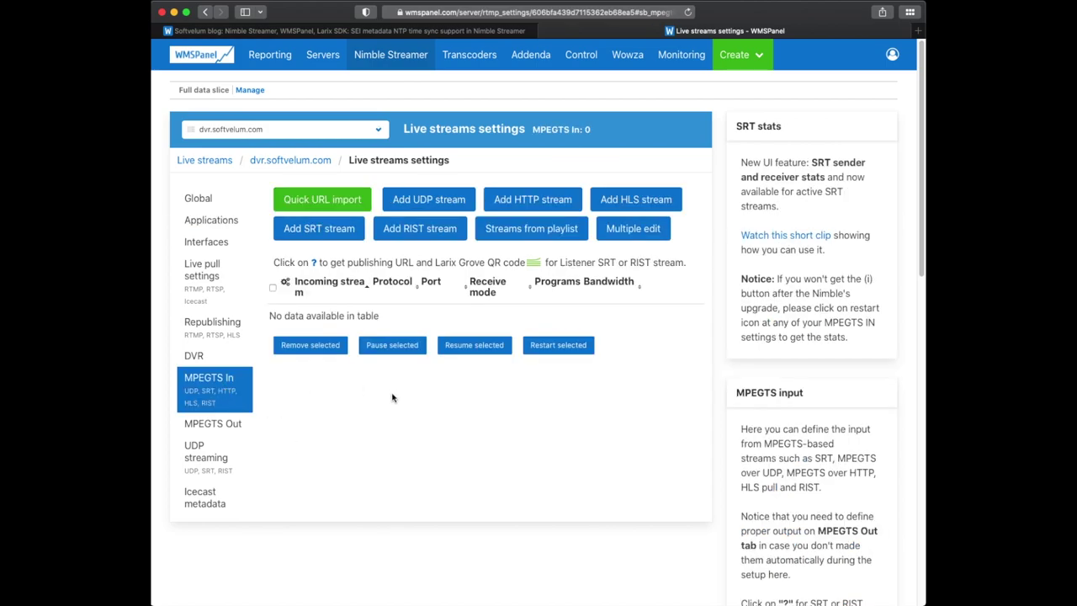
pyautogui.click(353, 232)
pyautogui.click(411, 222)
pyautogui.write('0.0.0.0')
pyautogui.click(620, 209)
pyautogui.write('49')
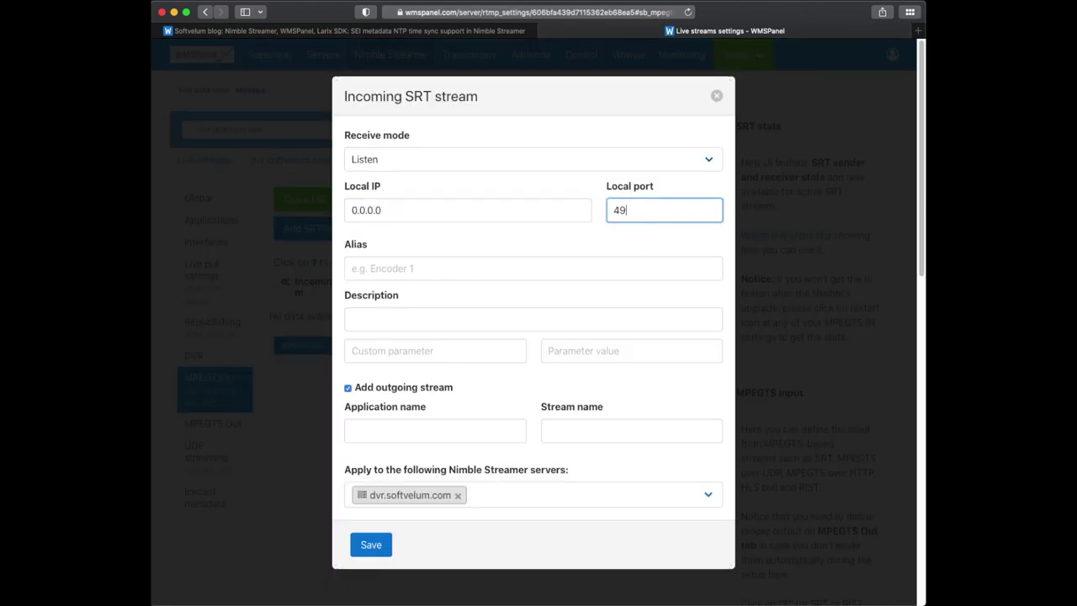
pyautogui.write('002')
pyautogui.click(479, 320)
pyautogui.write('SE')
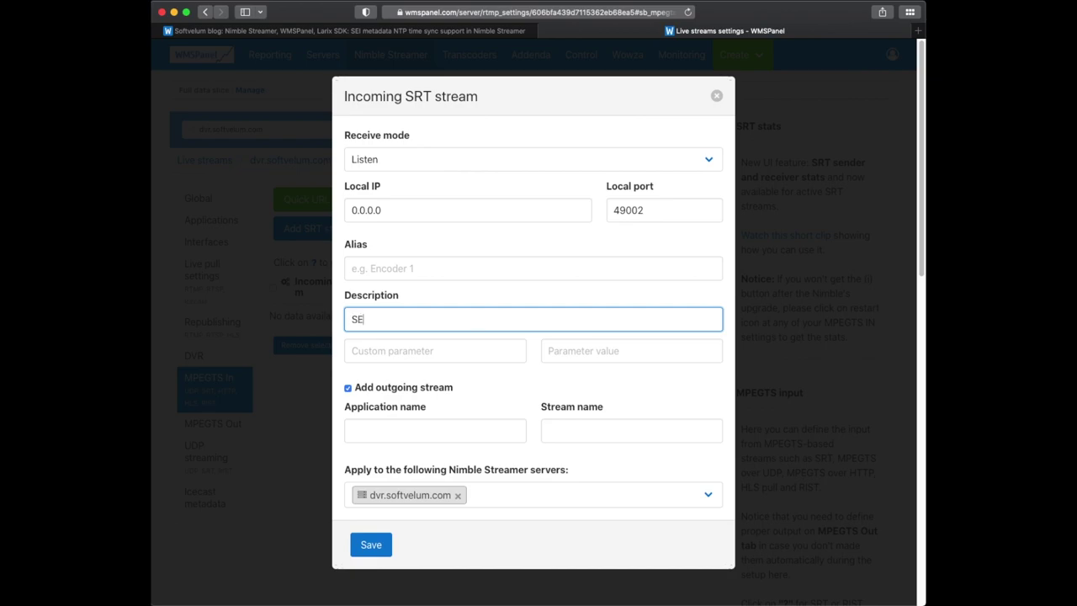
pyautogui.write('I stream Camera2')
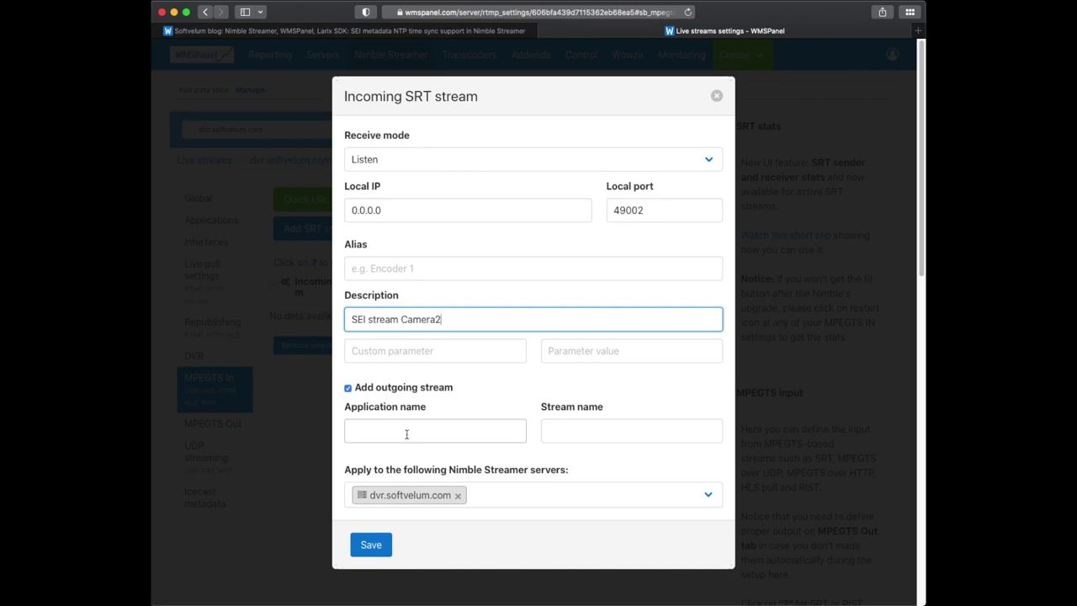
pyautogui.click(406, 434)
pyautogui.write('larix')
pyautogui.press('Tab')
pyautogui.write('came')
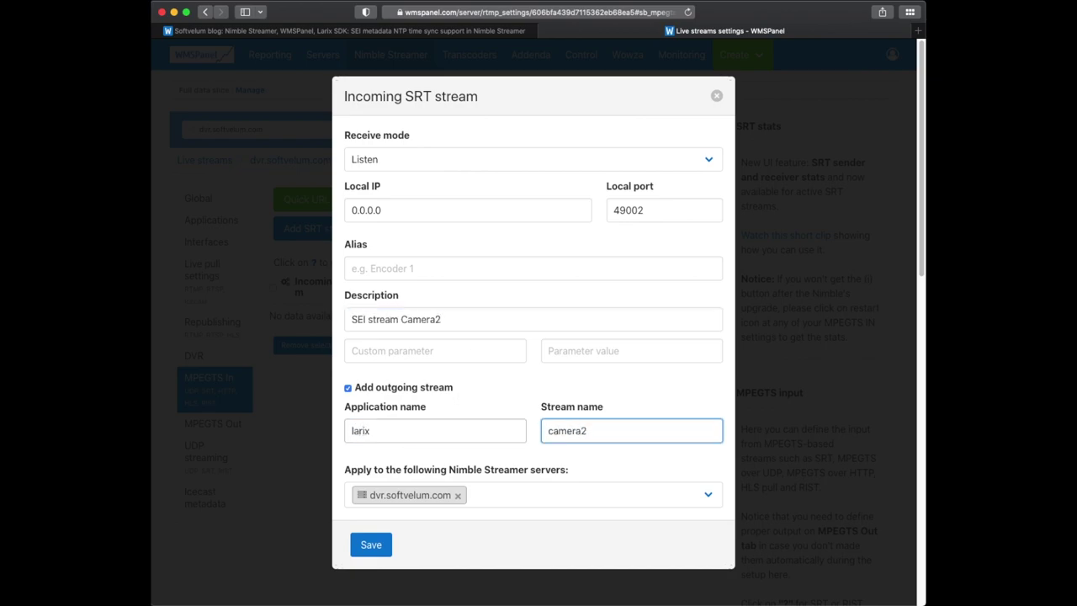
pyautogui.click(371, 546)
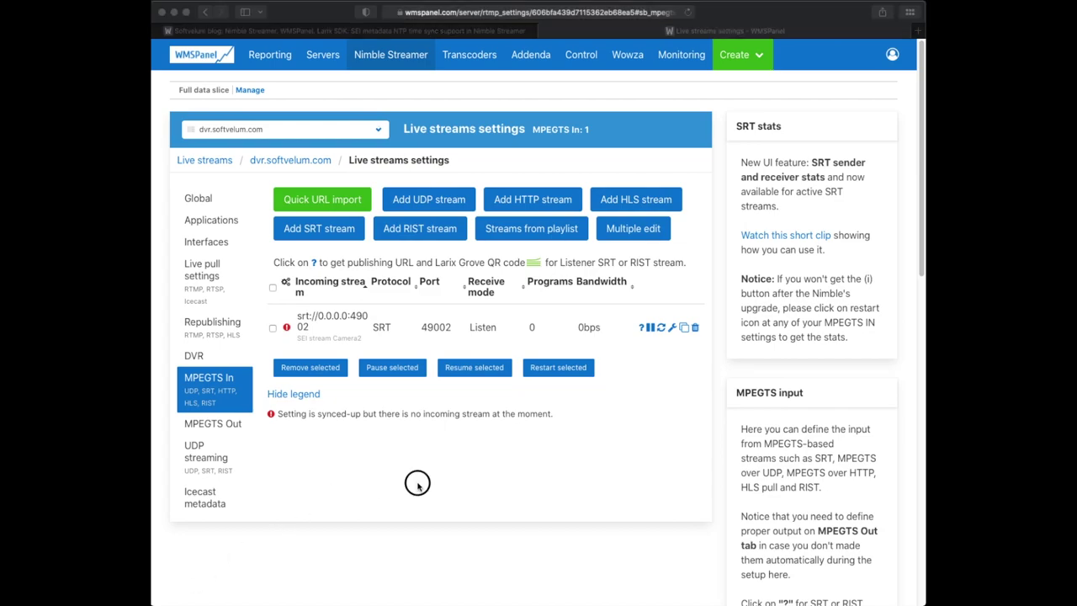
# Show the larix application's QR code using server 192.168.0.11 and stream name camera1
pyautogui.click(212, 220)
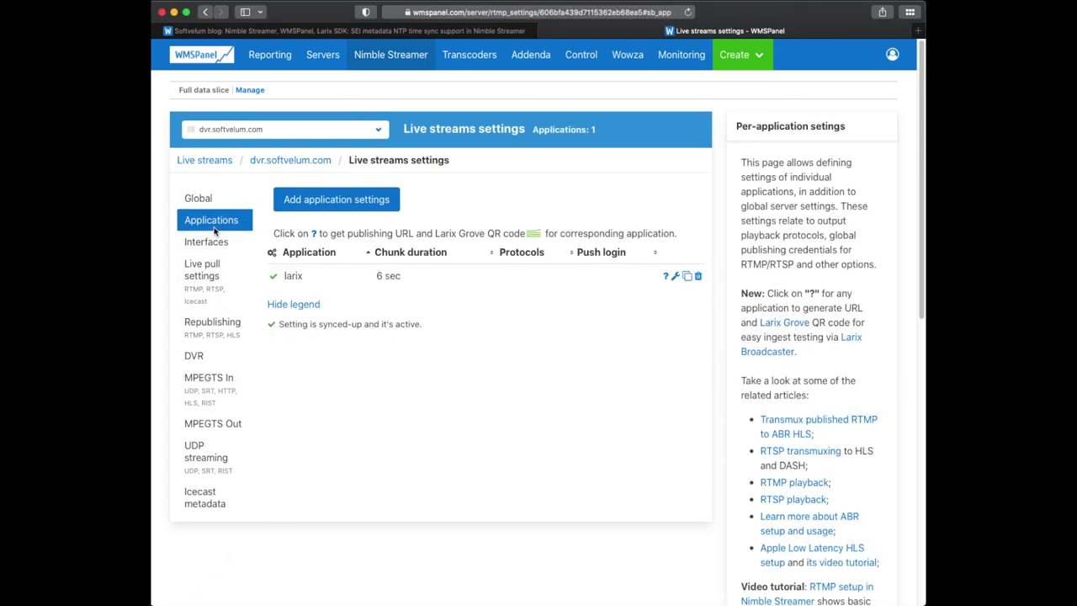
pyautogui.click(664, 278)
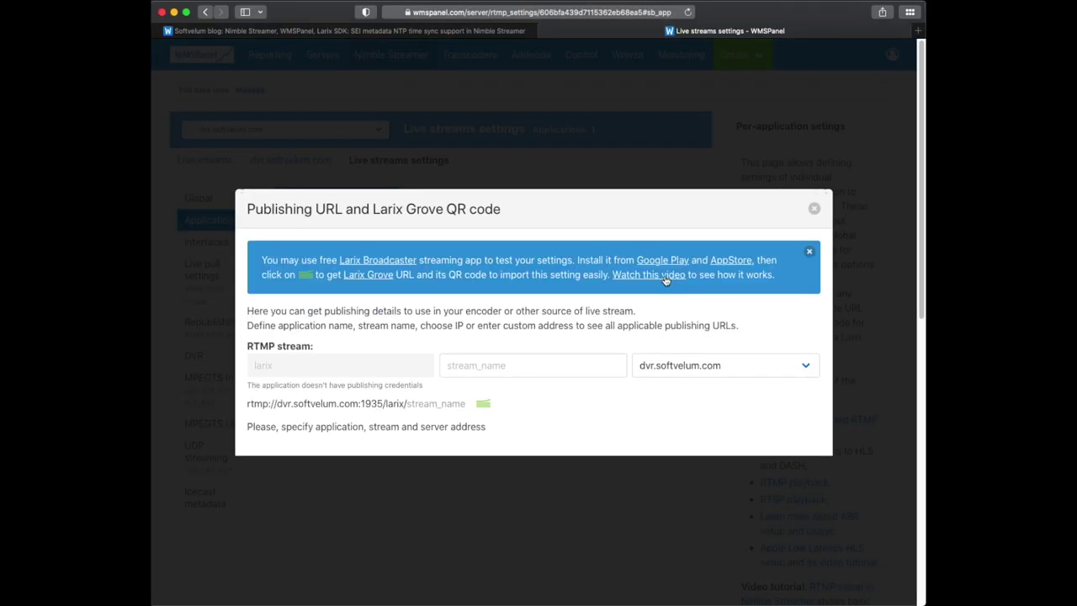
pyautogui.click(725, 363)
pyautogui.click(720, 380)
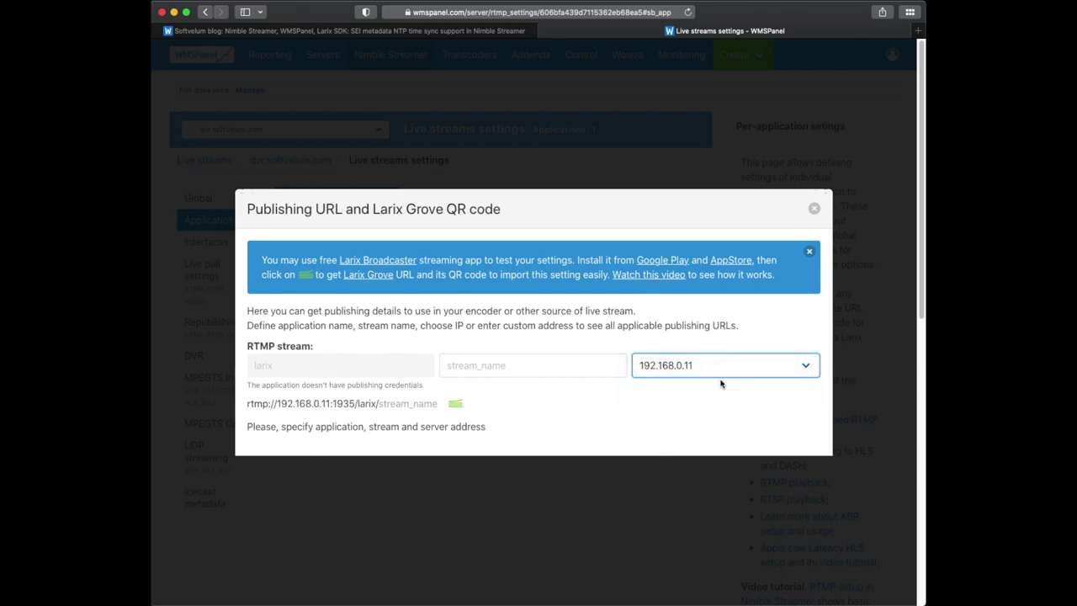
pyautogui.click(505, 366)
pyautogui.write('camera1')
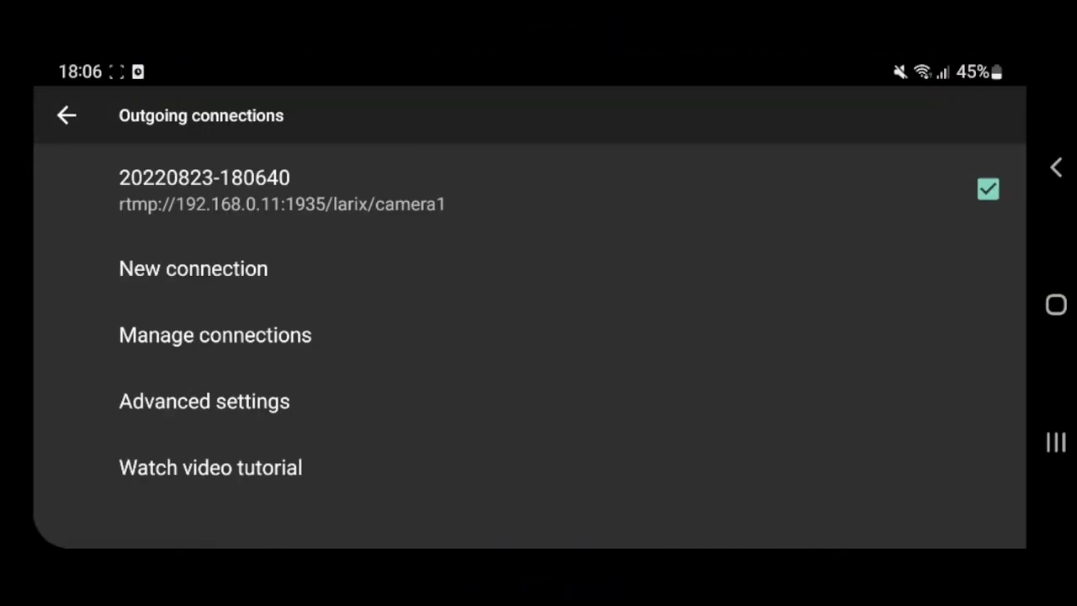
# Rename the imported Larix connection to 'RTMP SEI'
pyautogui.click(202, 176)
pyautogui.click(538, 171)
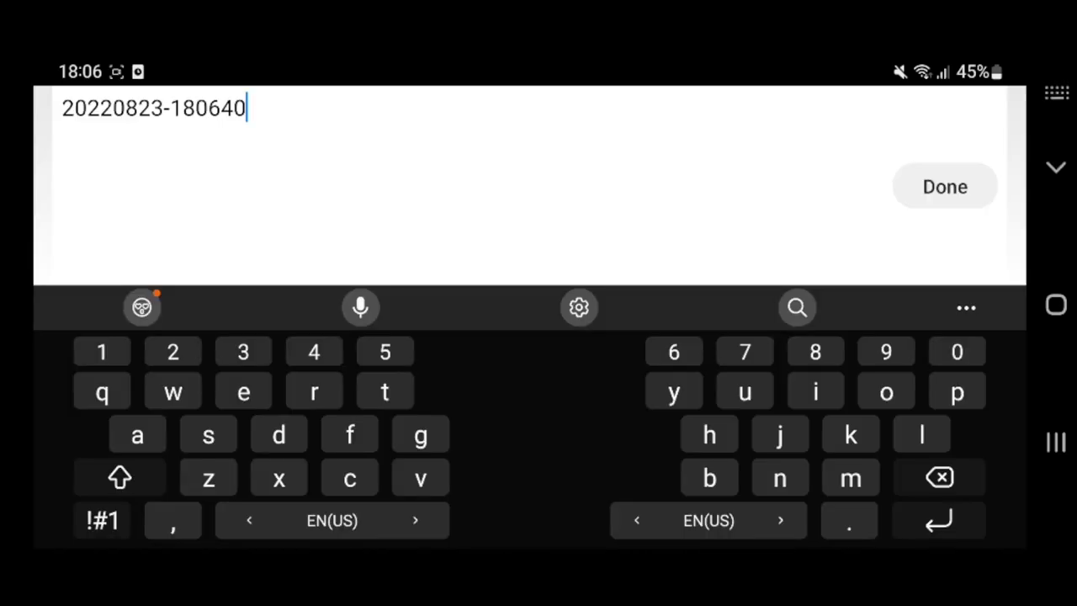
pyautogui.press('BackSpace')
pyautogui.press('BackSpace')
pyautogui.press('BackSpace')
pyautogui.press('BackSpace')
pyautogui.press('BackSpace')
pyautogui.press('BackSpace')
pyautogui.press('BackSpace')
pyautogui.press('BackSpace')
pyautogui.press('BackSpace')
pyautogui.press('BackSpace')
pyautogui.press('BackSpace')
pyautogui.press('BackSpace')
pyautogui.press('BackSpace')
pyautogui.press('BackSpace')
pyautogui.press('BackSpace')
pyautogui.write('RTM')
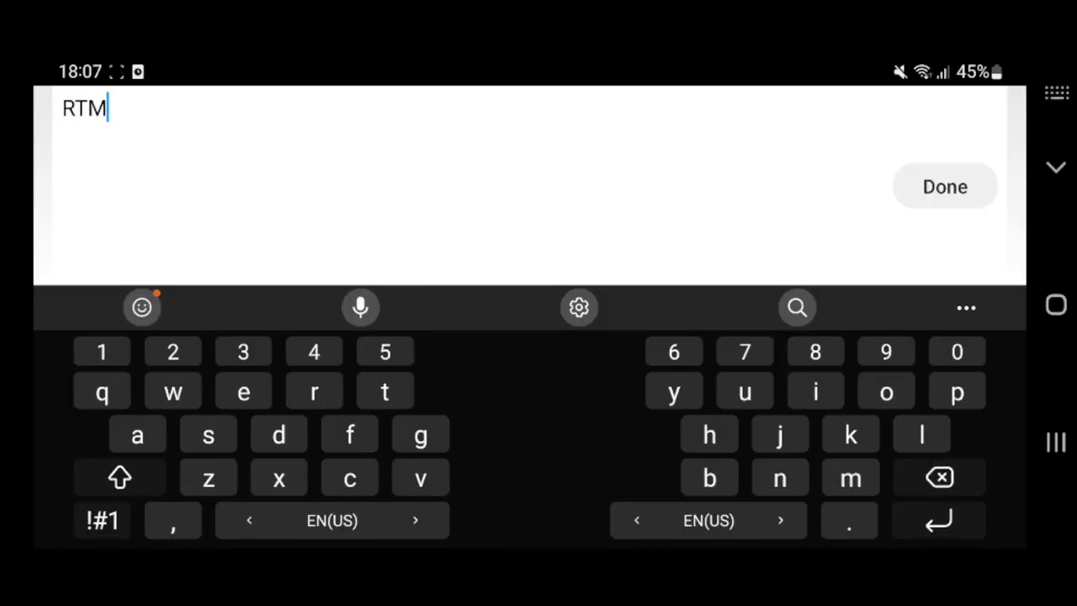
pyautogui.write('P SEI')
pyautogui.click(944, 186)
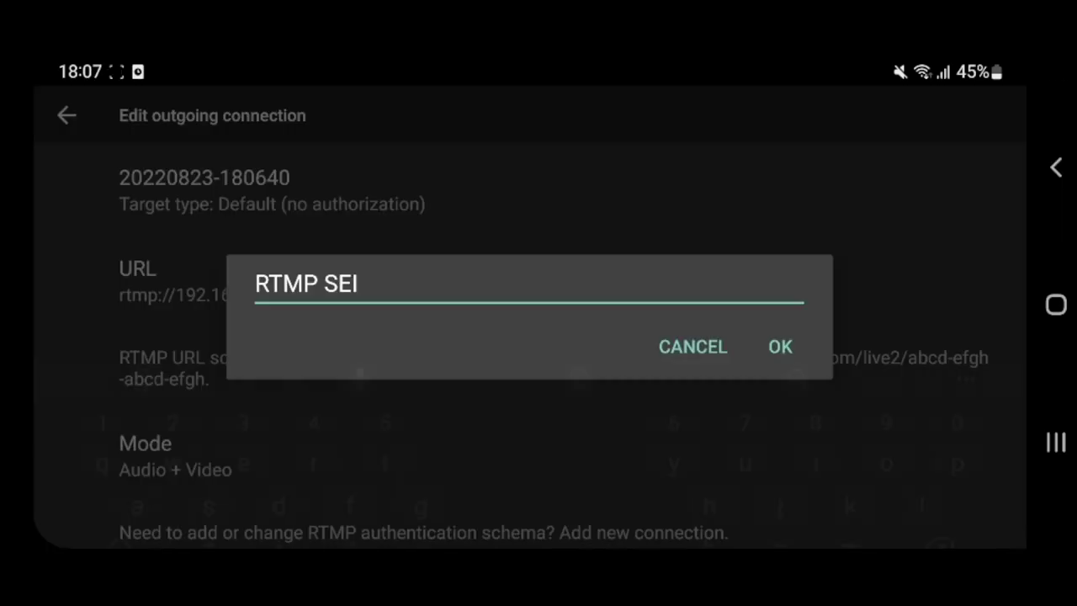
pyautogui.click(779, 346)
pyautogui.click(67, 115)
pyautogui.click(1056, 166)
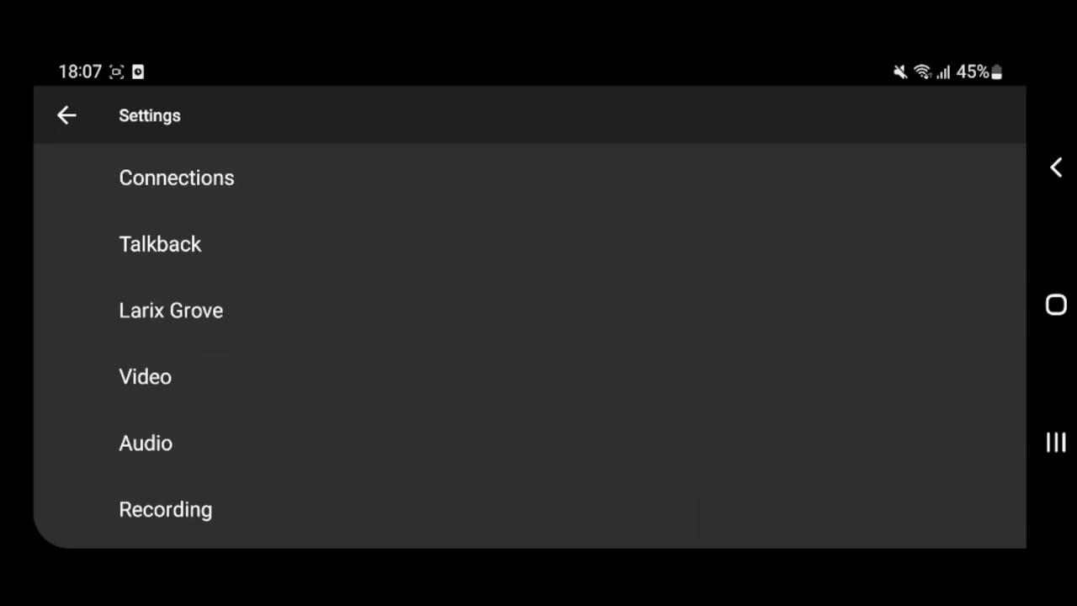
# In Advanced options, enable Send SEI timecode with NTP server time.google.com
pyautogui.scroll(-3, 539, 337)
pyautogui.click(210, 473)
pyautogui.scroll(-10, 894, 303)
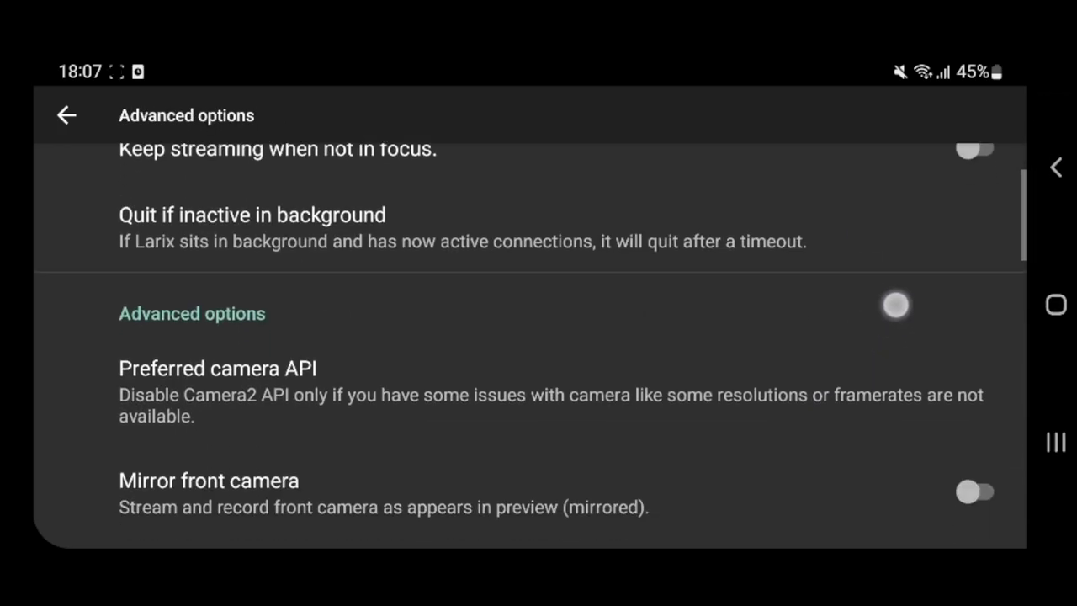
pyautogui.scroll(-5, 885, 276)
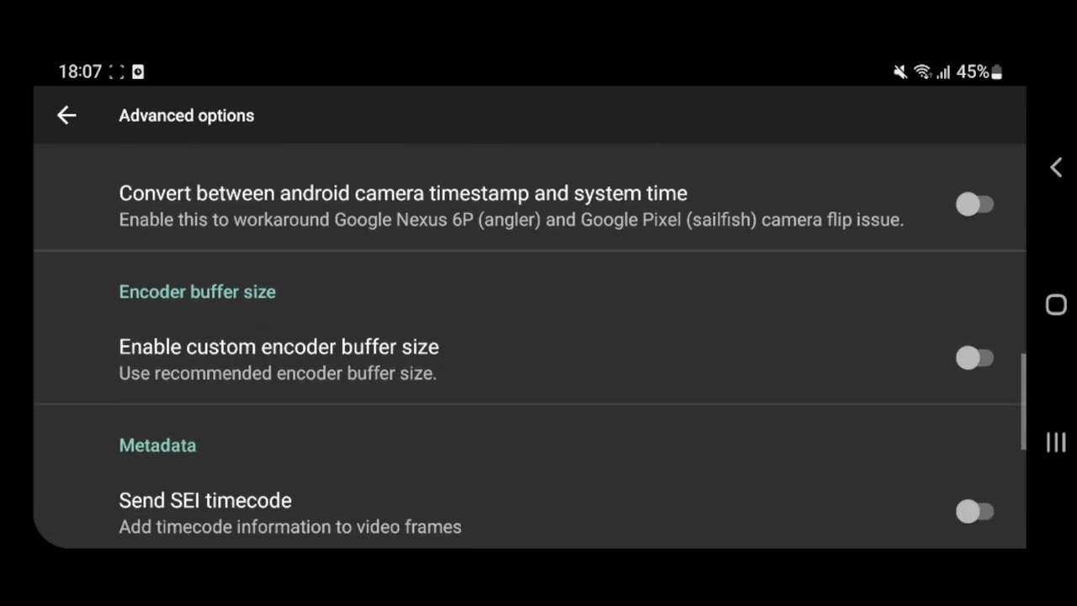
pyautogui.click(849, 373)
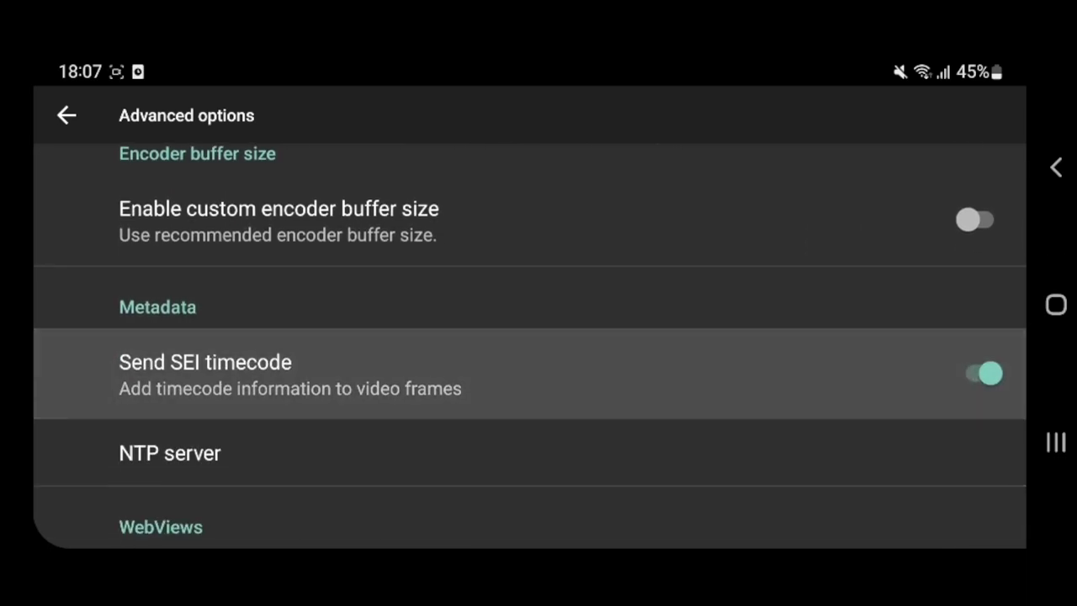
pyautogui.click(920, 451)
pyautogui.click(945, 186)
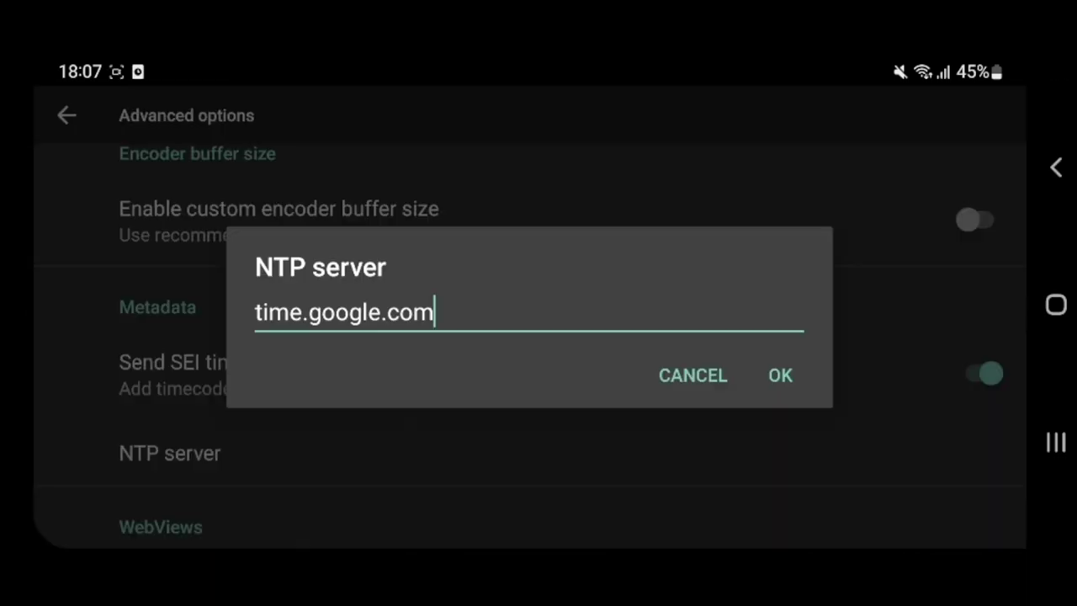
pyautogui.click(788, 364)
pyautogui.click(1056, 167)
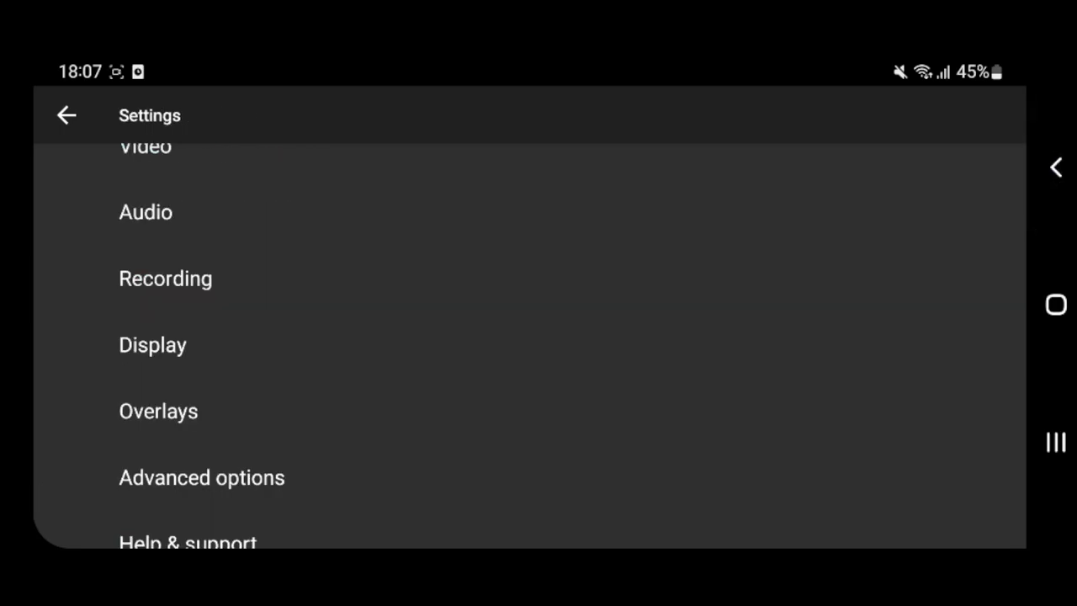
# Enable the Timestamp layer in Larix's overlay settings
pyautogui.click(1056, 167)
pyautogui.click(976, 131)
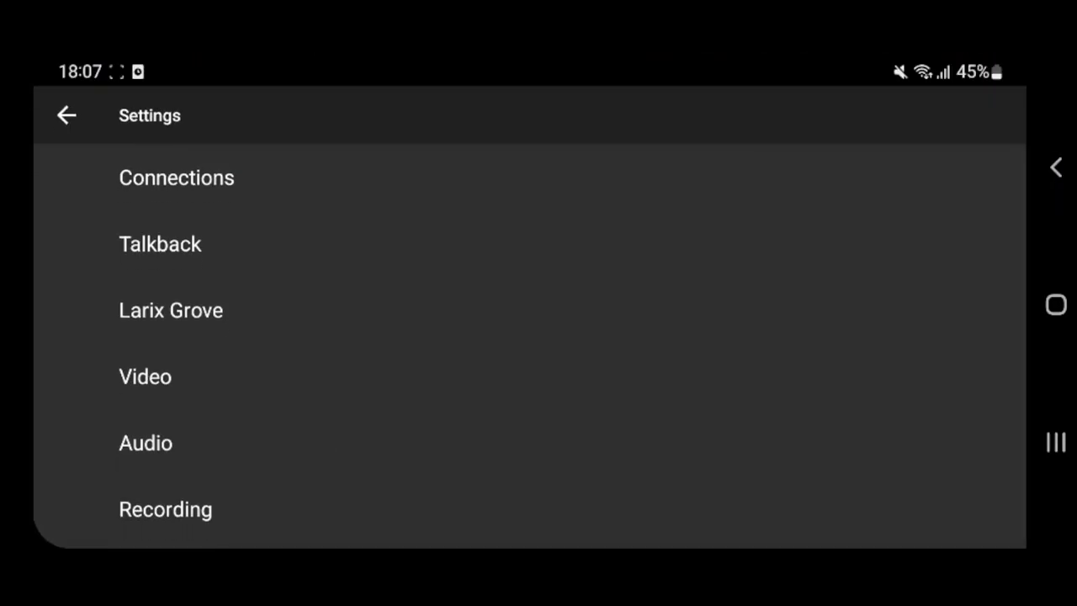
pyautogui.scroll(-2, 555, 348)
pyautogui.click(323, 508)
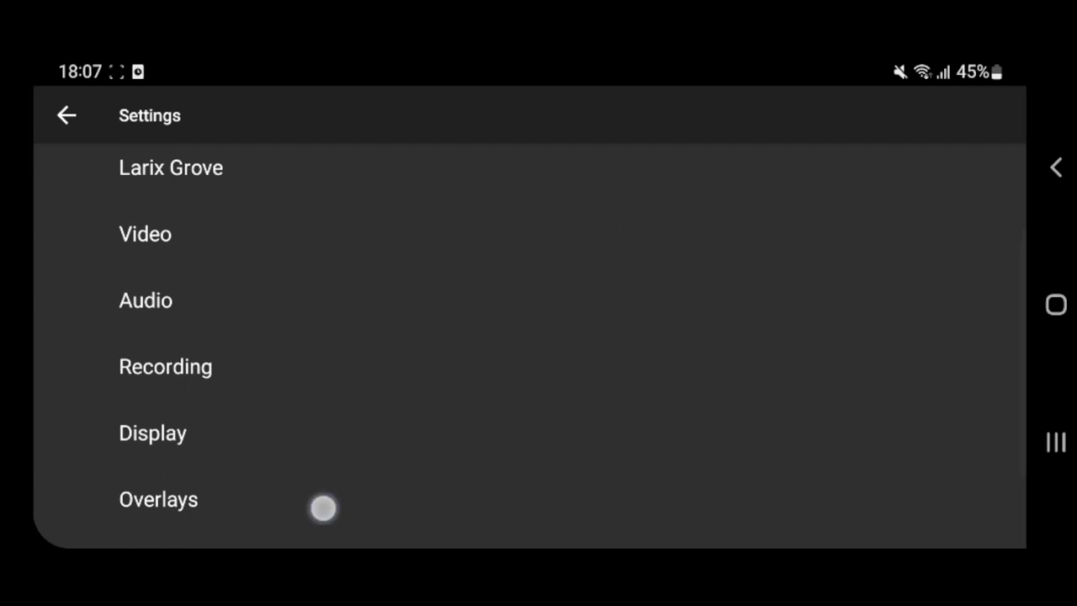
pyautogui.click(567, 182)
pyautogui.scroll(-5, 606, 180)
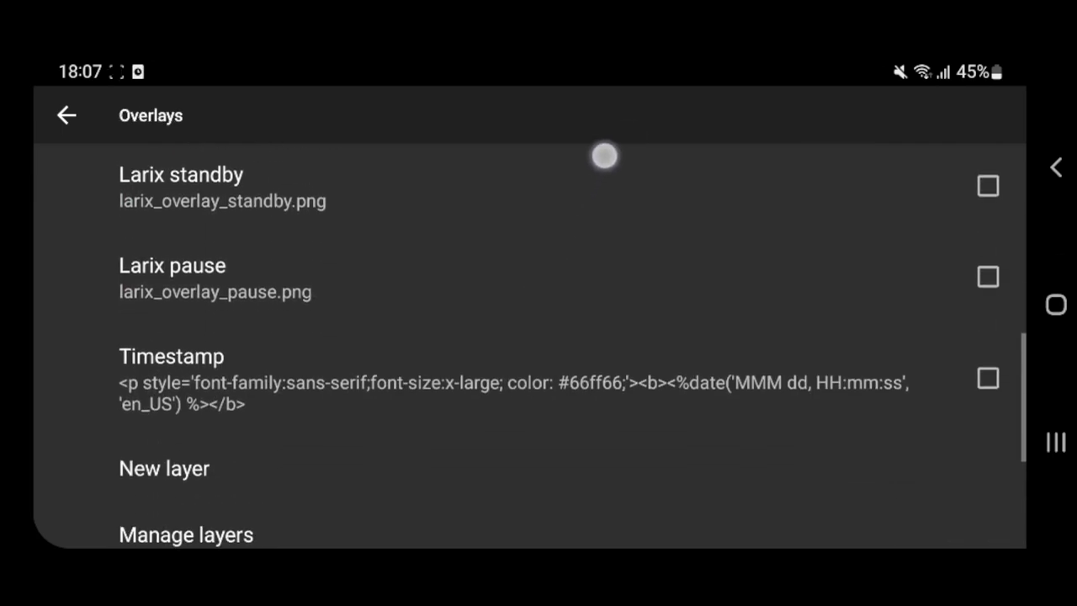
pyautogui.click(988, 375)
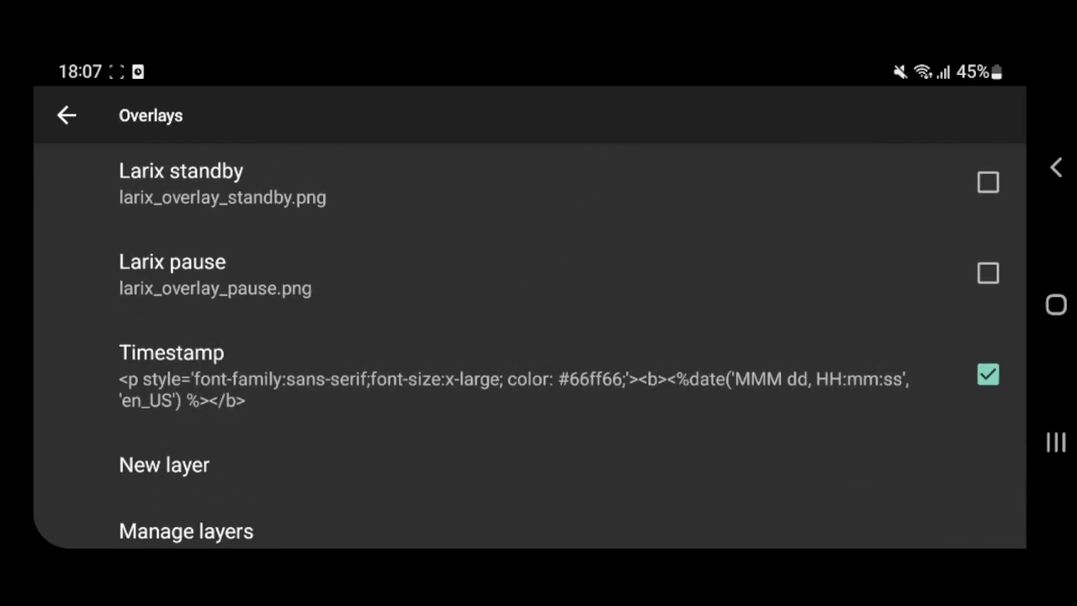
# Set the Timestamp overlay scale to 45%, update it, and start streaming
pyautogui.click(792, 371)
pyautogui.scroll(-3, 844, 427)
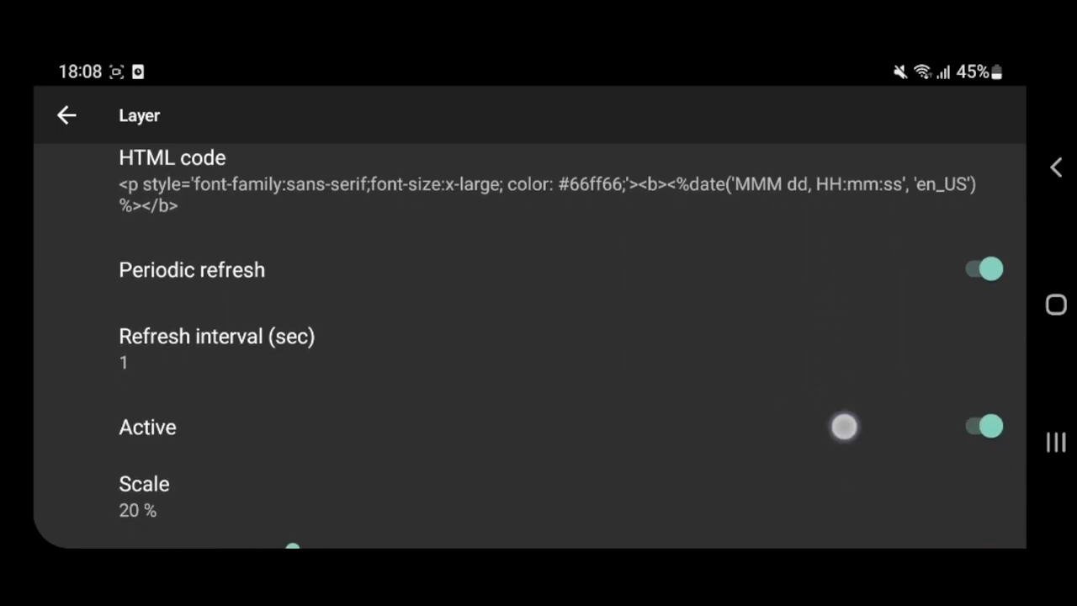
pyautogui.moveTo(437, 413); pyautogui.dragTo(510, 411)
pyautogui.scroll(-10, 838, 387)
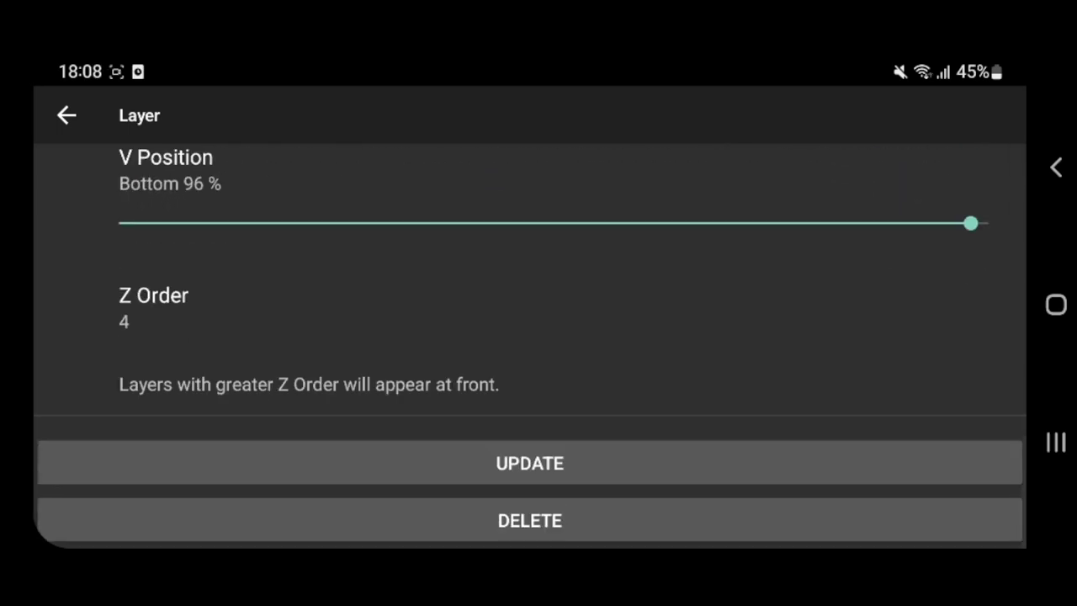
pyautogui.click(529, 463)
pyautogui.click(1055, 167)
pyautogui.click(1056, 167)
pyautogui.click(964, 303)
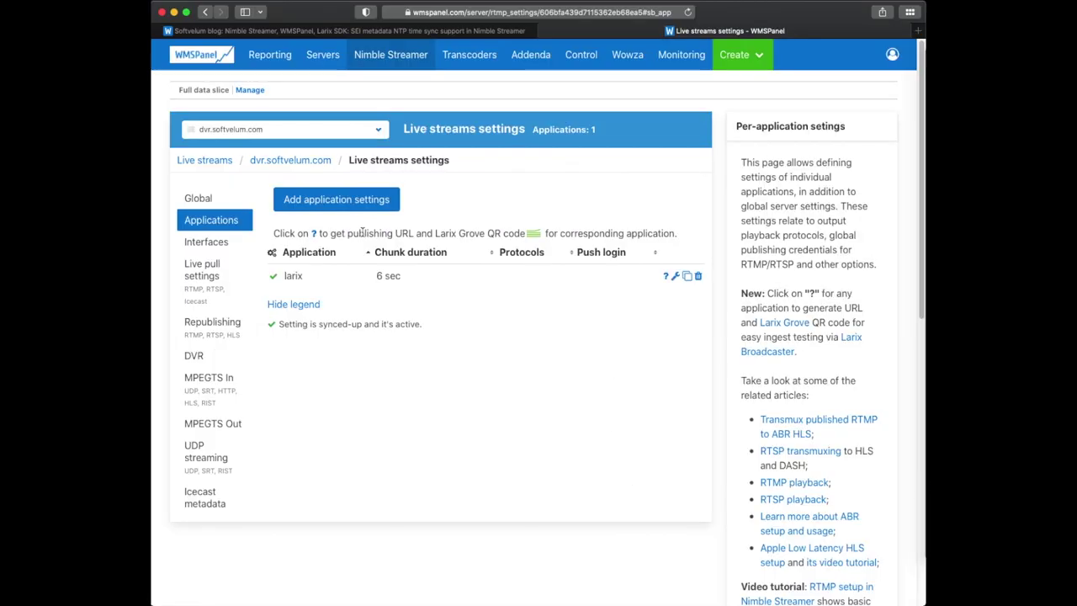
# Show the SRT stream's publishing QR code for 192.168.0.11:49002 with latency 1000
pyautogui.click(209, 378)
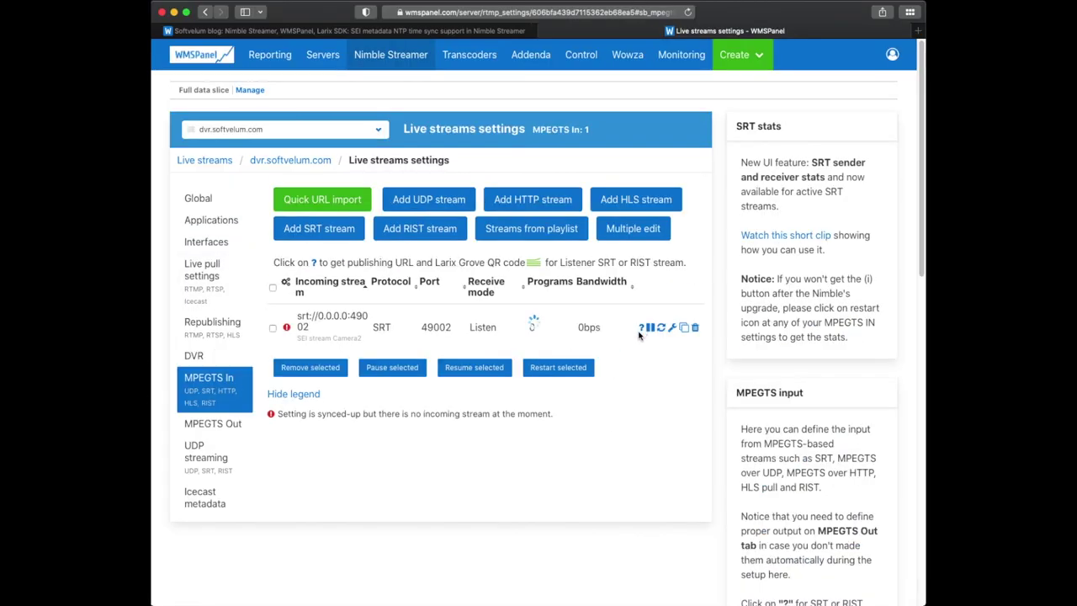
pyautogui.click(640, 328)
pyautogui.click(517, 271)
pyautogui.click(504, 288)
pyautogui.click(288, 322)
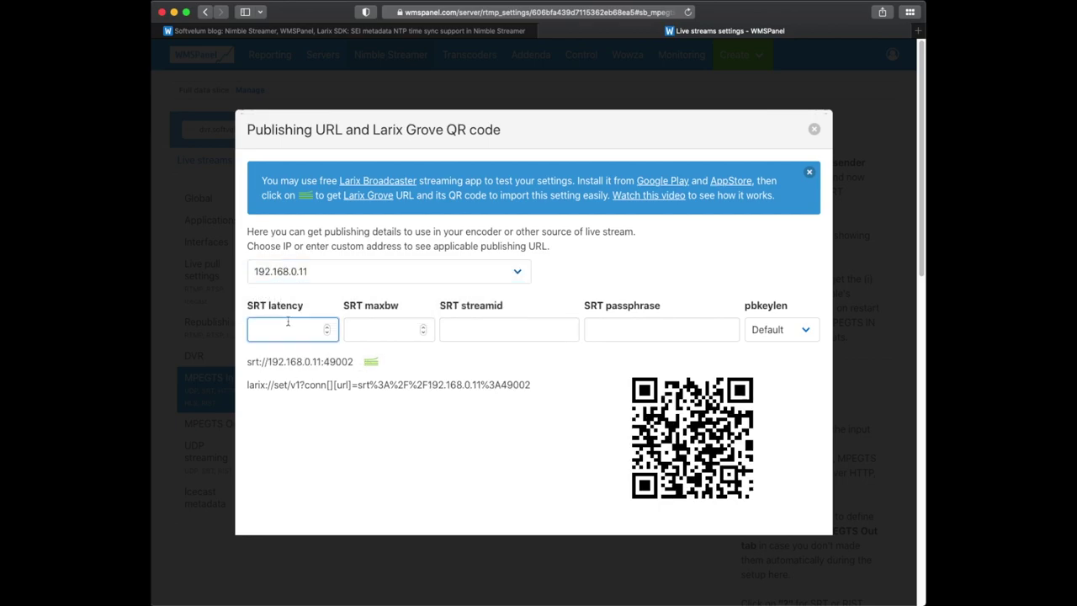
pyautogui.write('1000')
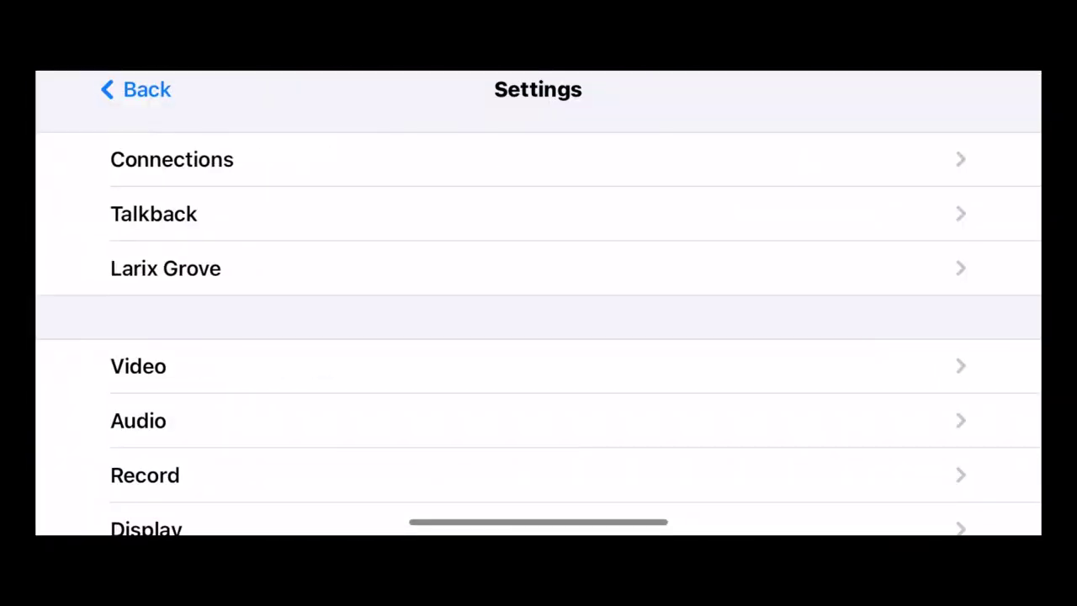
# Rename the SRT connection to 'SRT SEI', keeping latency at 1000
pyautogui.click(172, 159)
pyautogui.click(240, 168)
pyautogui.click(896, 159)
pyautogui.press('BackSpace')
pyautogui.press('BackSpace')
pyautogui.press('BackSpace')
pyautogui.press('BackSpace')
pyautogui.press('BackSpace')
pyautogui.press('BackSpace')
pyautogui.press('BackSpace')
pyautogui.press('BackSpace')
pyautogui.press('BackSpace')
pyautogui.press('BackSpace')
pyautogui.press('BackSpace')
pyautogui.press('BackSpace')
pyautogui.press('BackSpace')
pyautogui.press('BackSpace')
pyautogui.press('BackSpace')
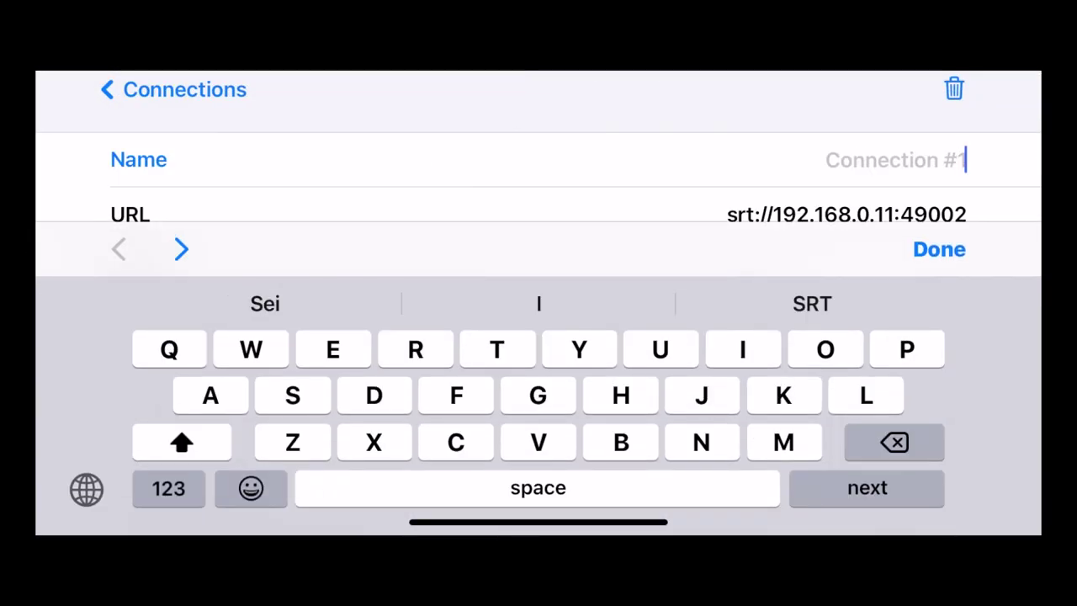
pyautogui.write('SRT SEI')
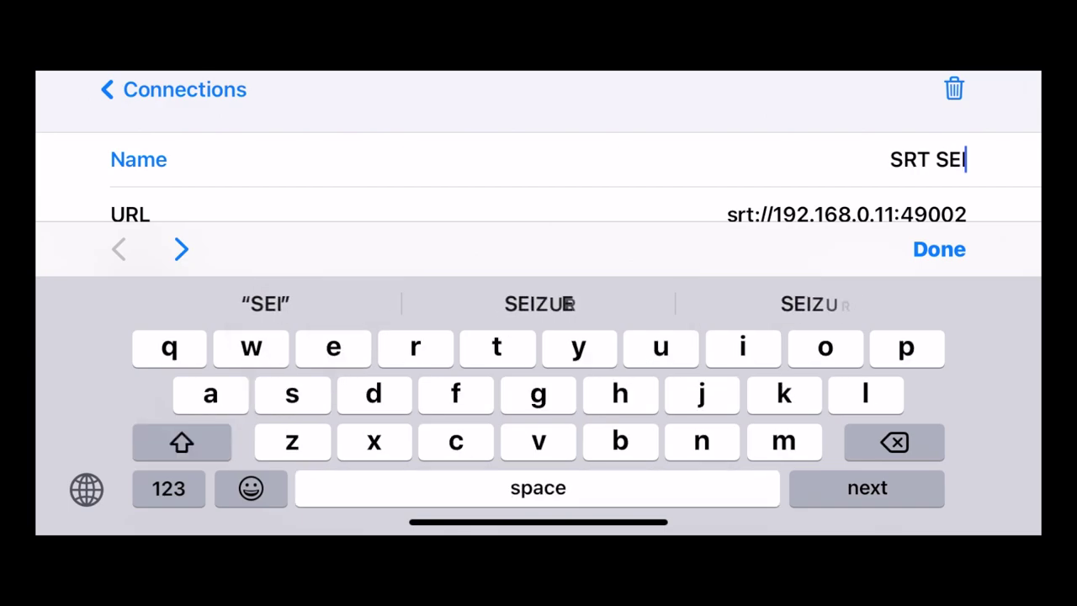
pyautogui.click(939, 249)
pyautogui.scroll(-3, 538, 336)
pyautogui.click(939, 286)
pyautogui.click(940, 295)
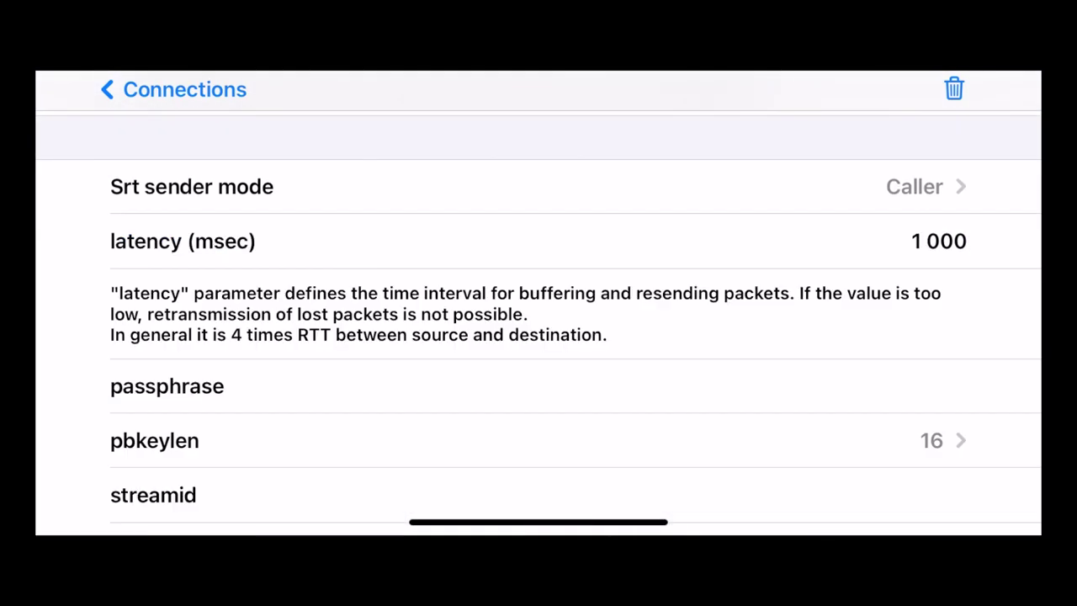
pyautogui.click(173, 90)
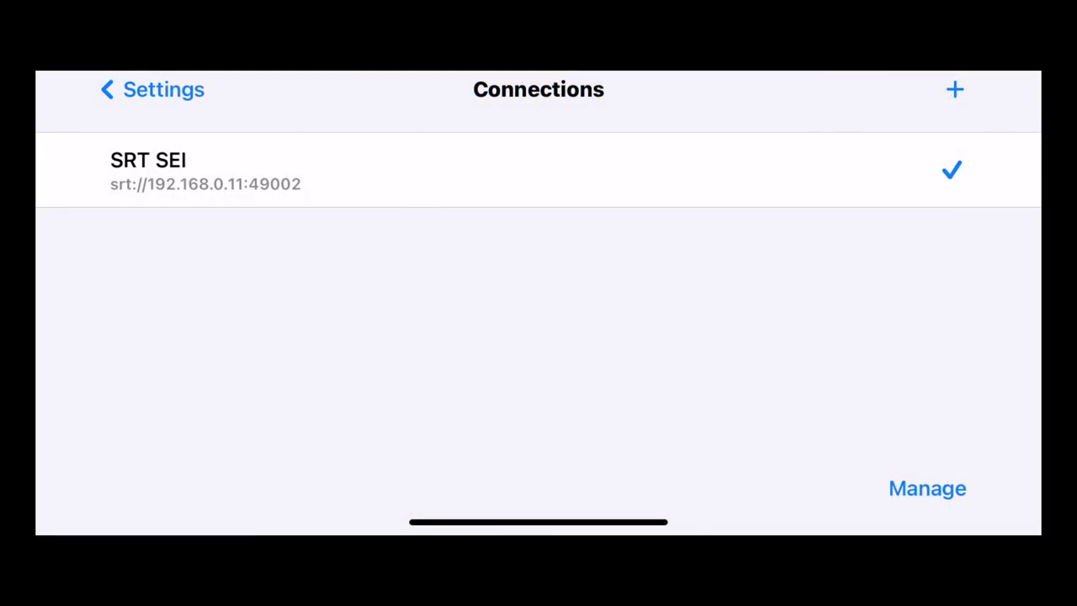
pyautogui.click(153, 90)
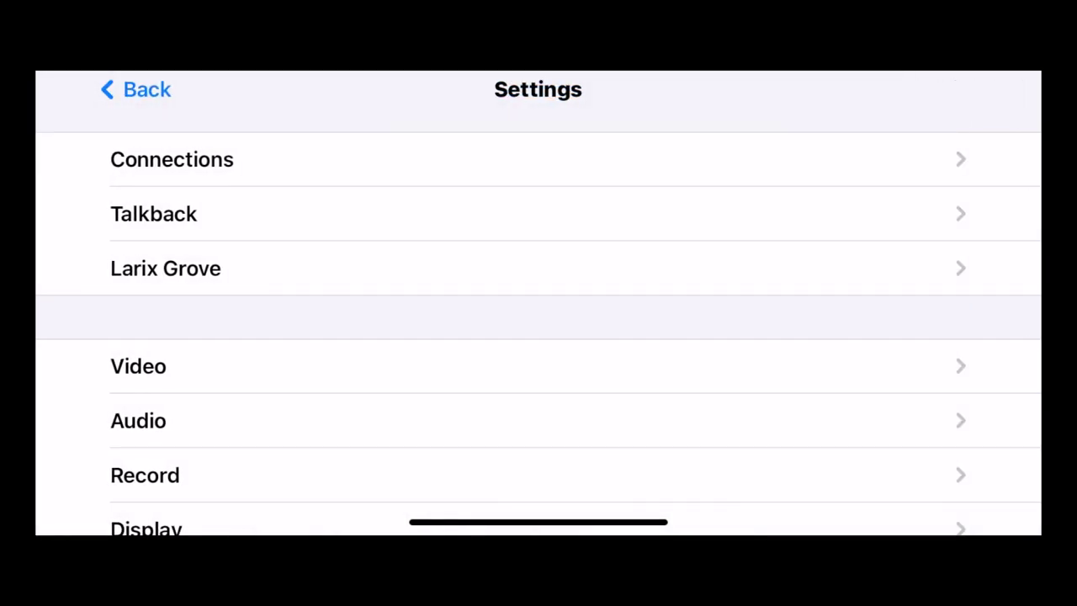
# In Advanced settings, turn on Send SEI timecode and change the NTP server to time.google.com
pyautogui.scroll(-3, 538, 337)
pyautogui.click(160, 444)
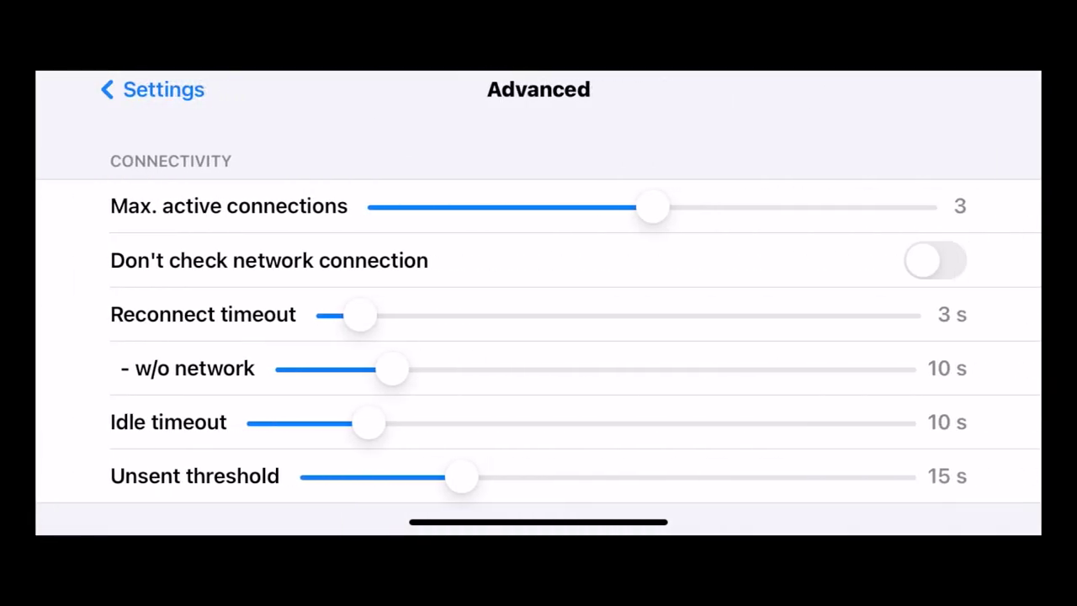
pyautogui.scroll(-3, 539, 336)
pyautogui.click(935, 435)
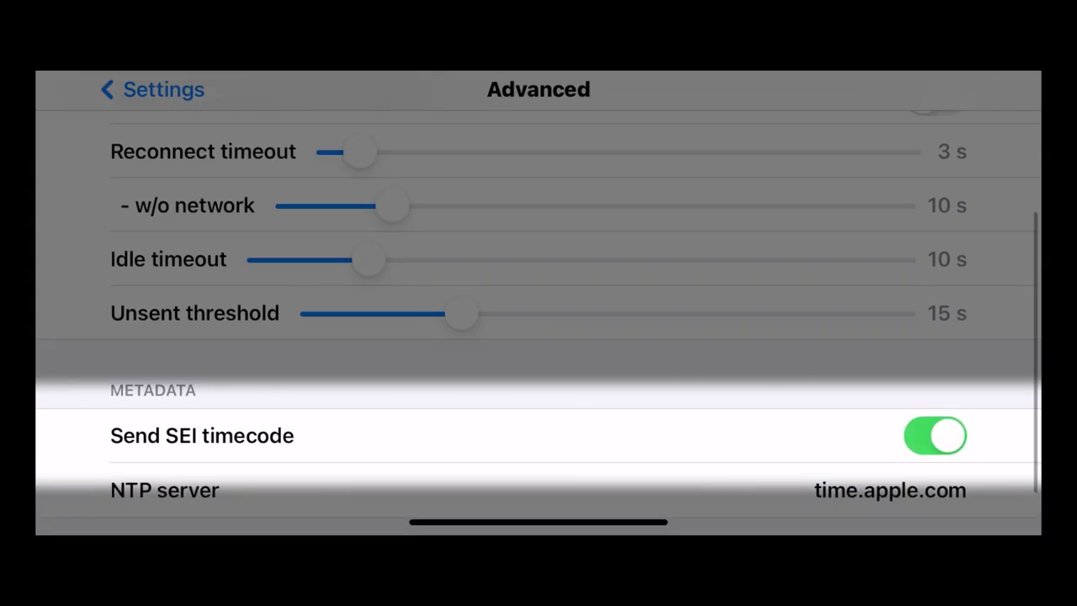
pyautogui.scroll(-2, 539, 337)
pyautogui.click(889, 435)
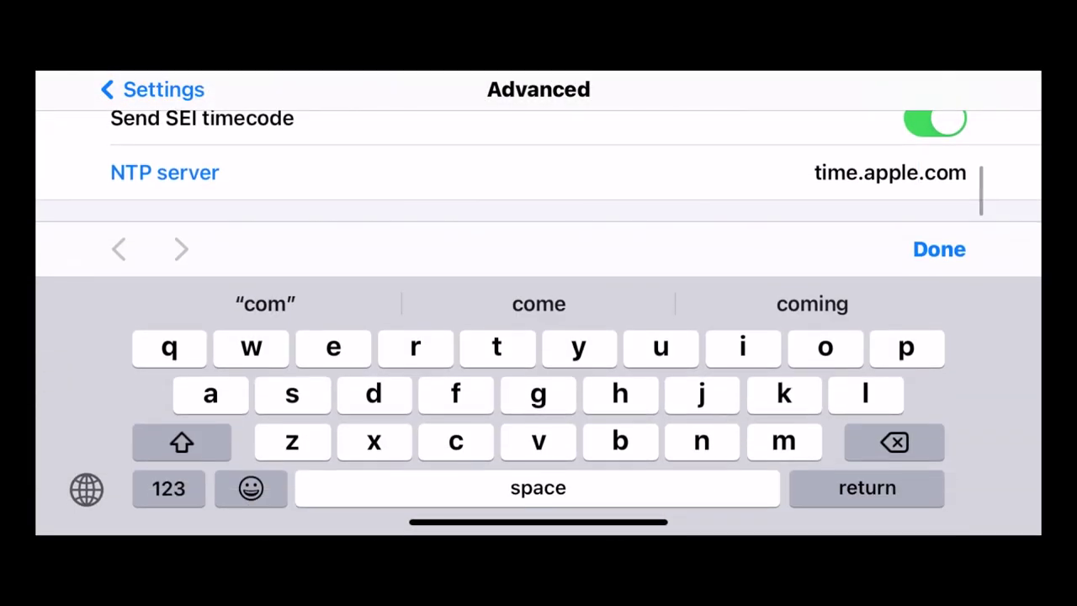
pyautogui.click(931, 173)
pyautogui.press('BackSpace')
pyautogui.press('BackSpace')
pyautogui.press('BackSpace')
pyautogui.press('BackSpace')
pyautogui.press('BackSpace')
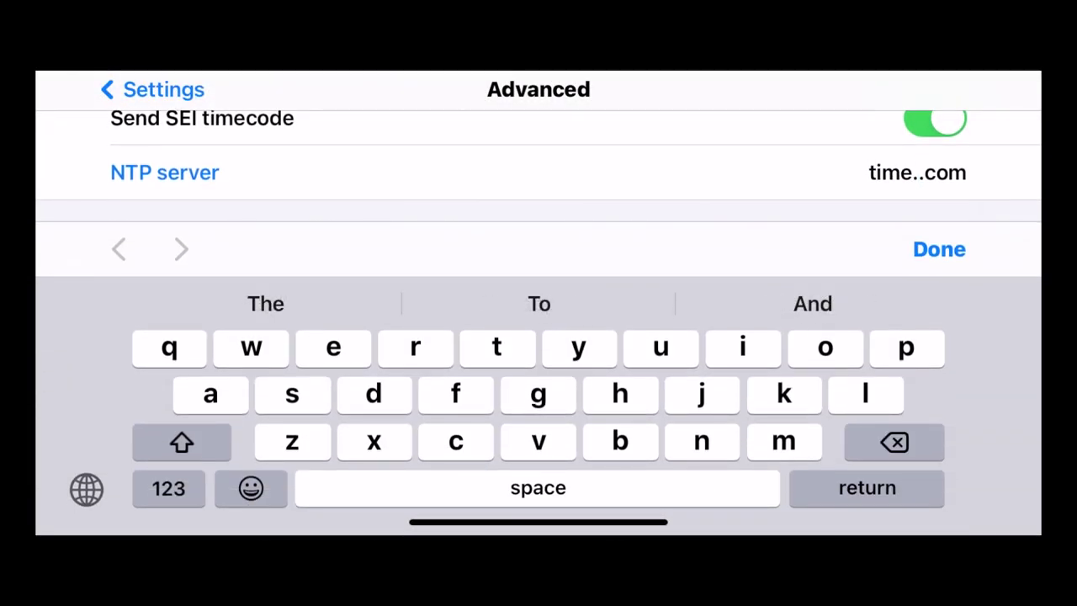
pyautogui.write('googl')
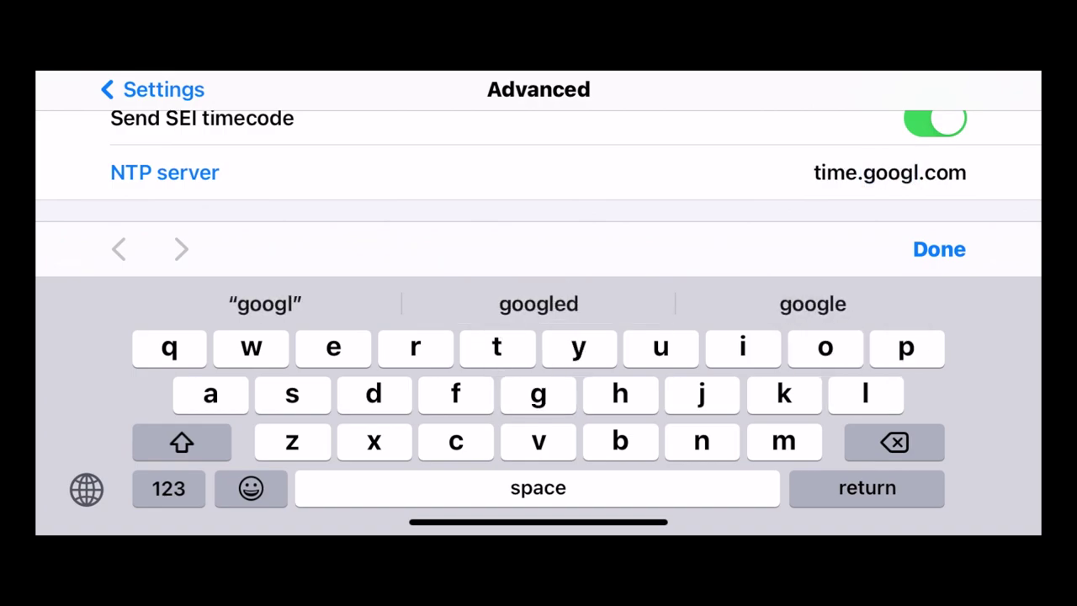
pyautogui.write('e')
pyautogui.press('Return')
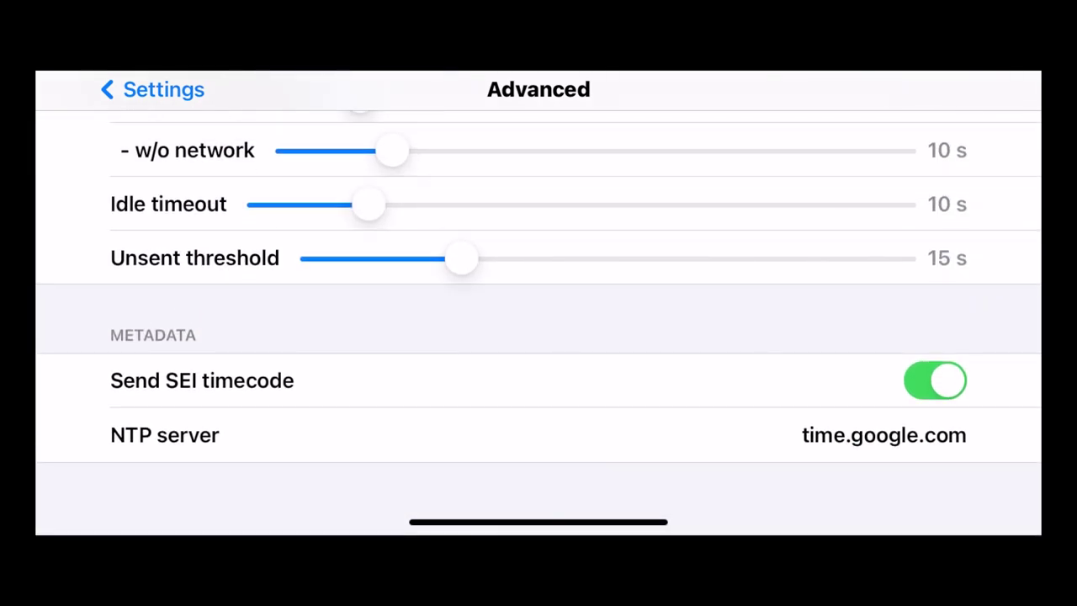
# Set the Timestamp overlay scale to 35% and apply the update
pyautogui.click(152, 89)
pyautogui.click(160, 390)
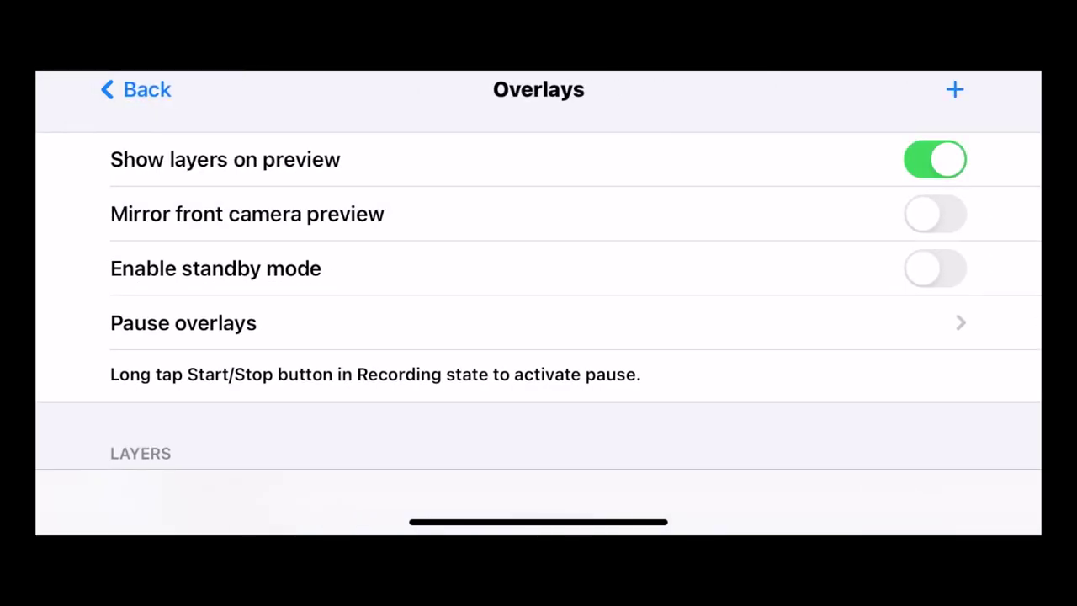
pyautogui.scroll(-5, 539, 336)
pyautogui.click(336, 354)
pyautogui.scroll(-2, 538, 294)
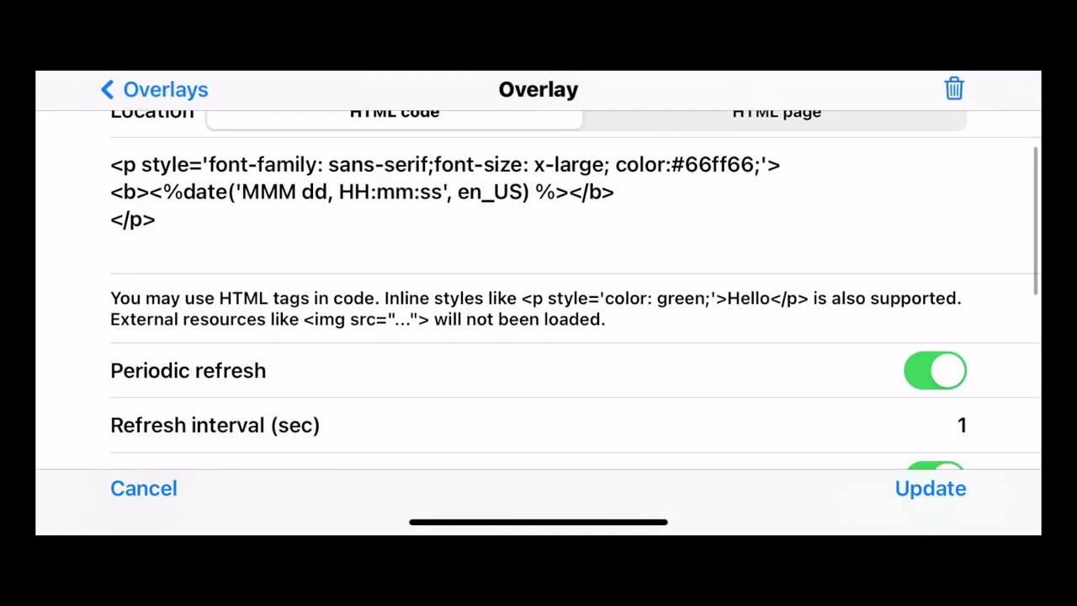
pyautogui.scroll(-3, 539, 295)
pyautogui.moveTo(233, 372); pyautogui.dragTo(440, 373)
pyautogui.click(930, 488)
pyautogui.click(135, 90)
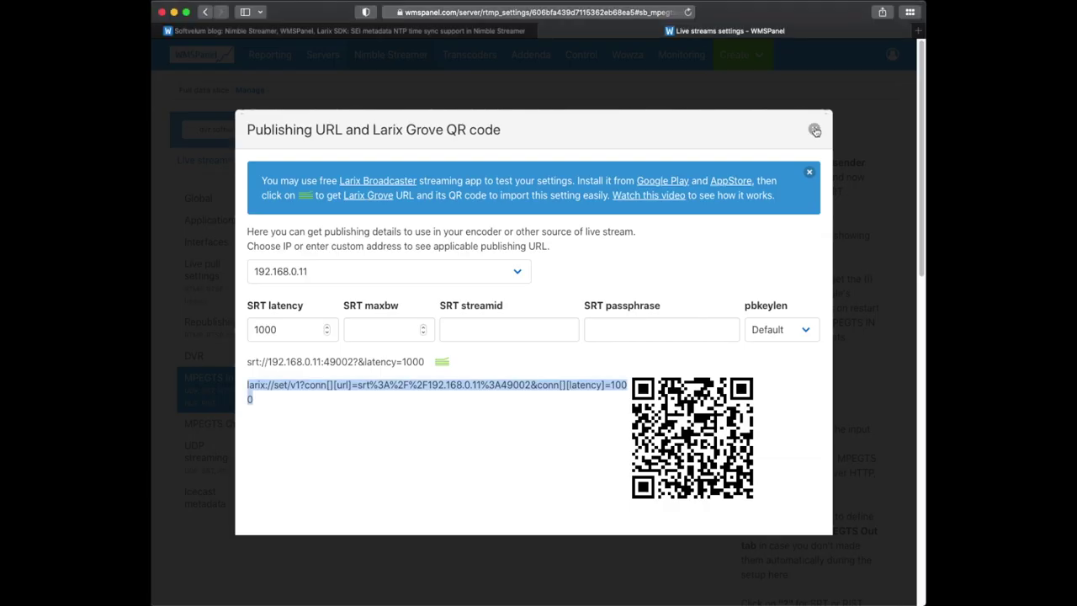
# Confirm larix/camera1 and larix/camera2 are live, then create a new transcoder scenario
pyautogui.click(814, 131)
pyautogui.click(385, 58)
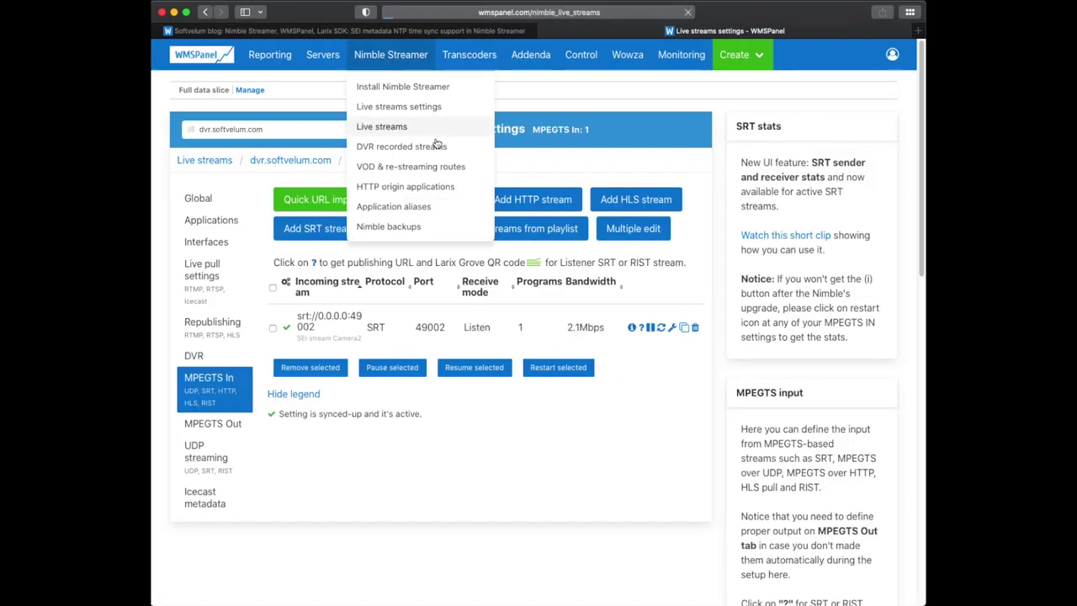
pyautogui.click(387, 123)
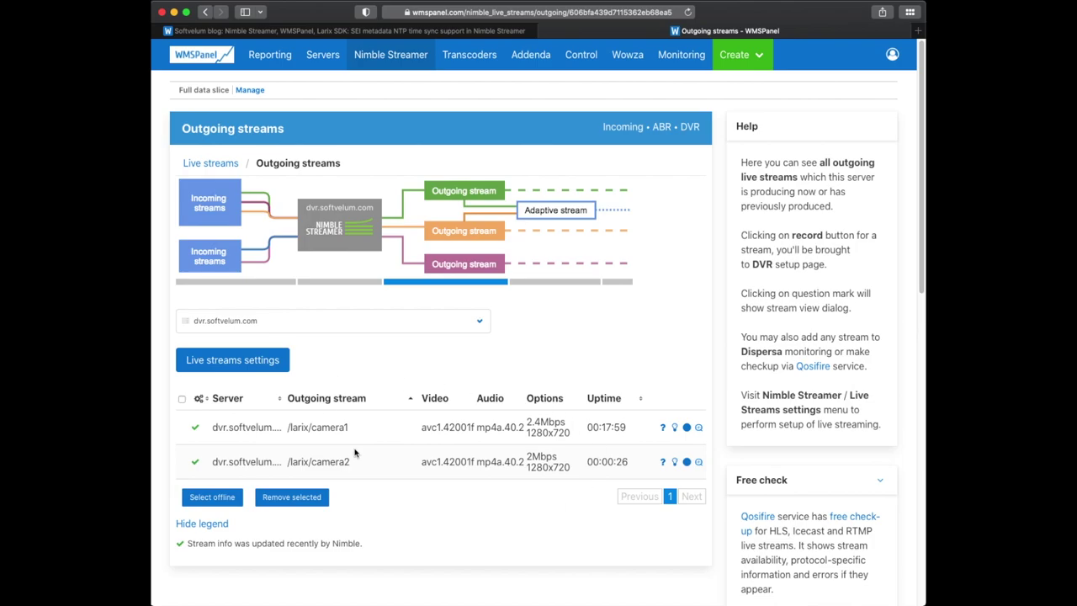
pyautogui.click(462, 66)
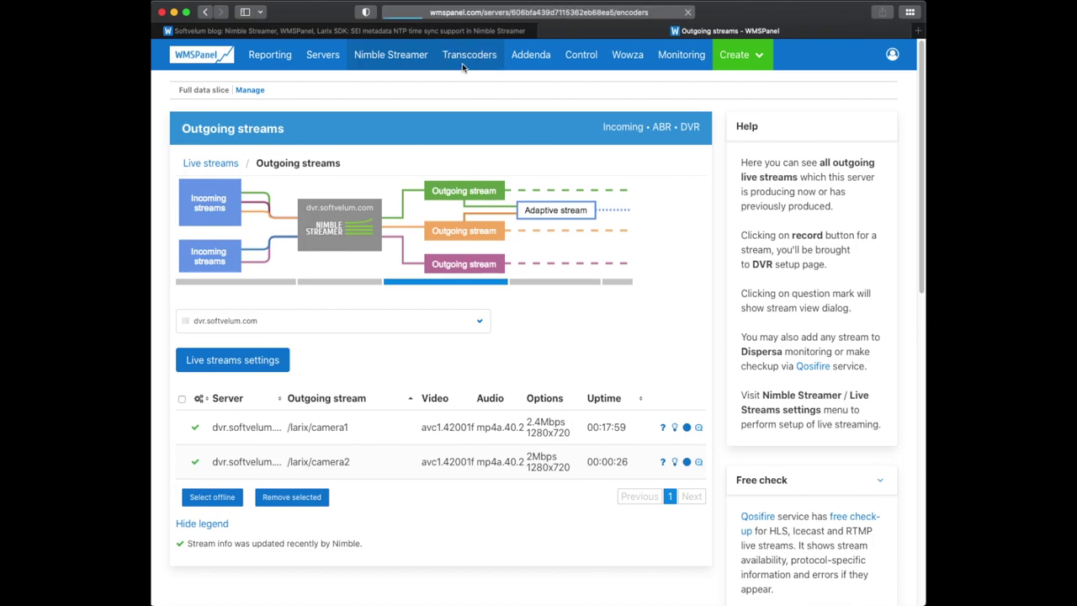
pyautogui.click(229, 206)
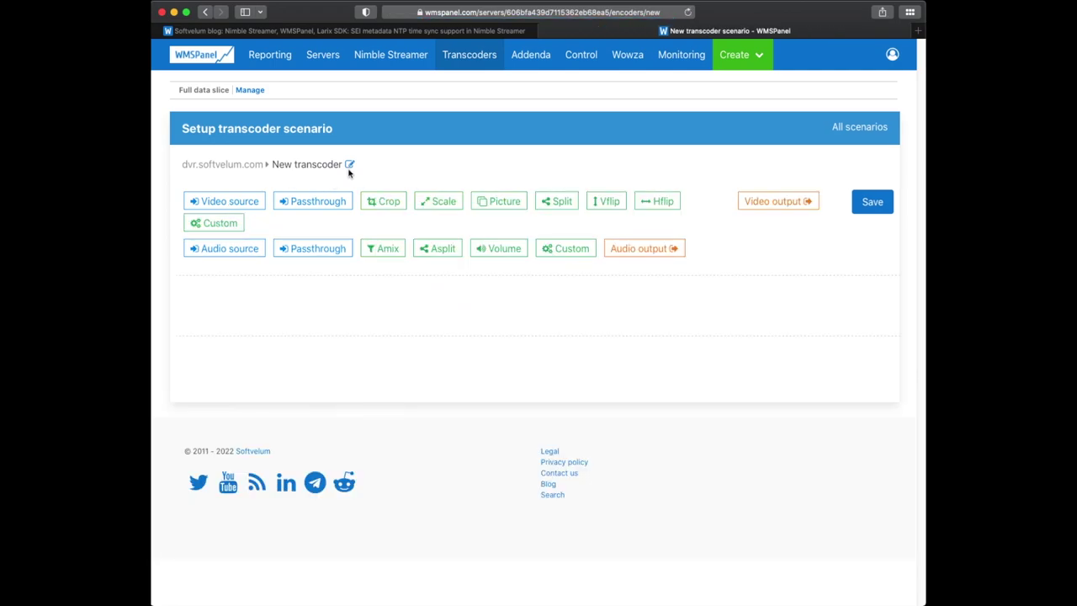
# Name the scenario 'SEI Demo' with description 'RTMP and SRT sync from two devices NTP and SEI'
pyautogui.click(348, 165)
pyautogui.press('Tab')
pyautogui.write('SEI Demo')
pyautogui.press('Tab')
pyautogui.write('RTMP and SRT')
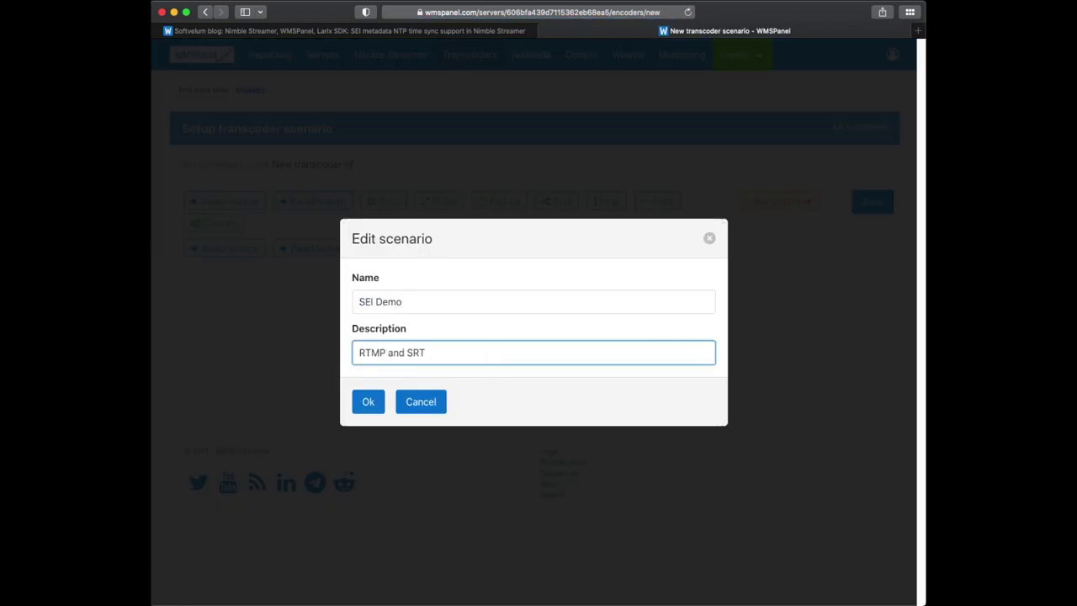
pyautogui.write(' sync from two devices NTP and SEI')
pyautogui.press('Return')
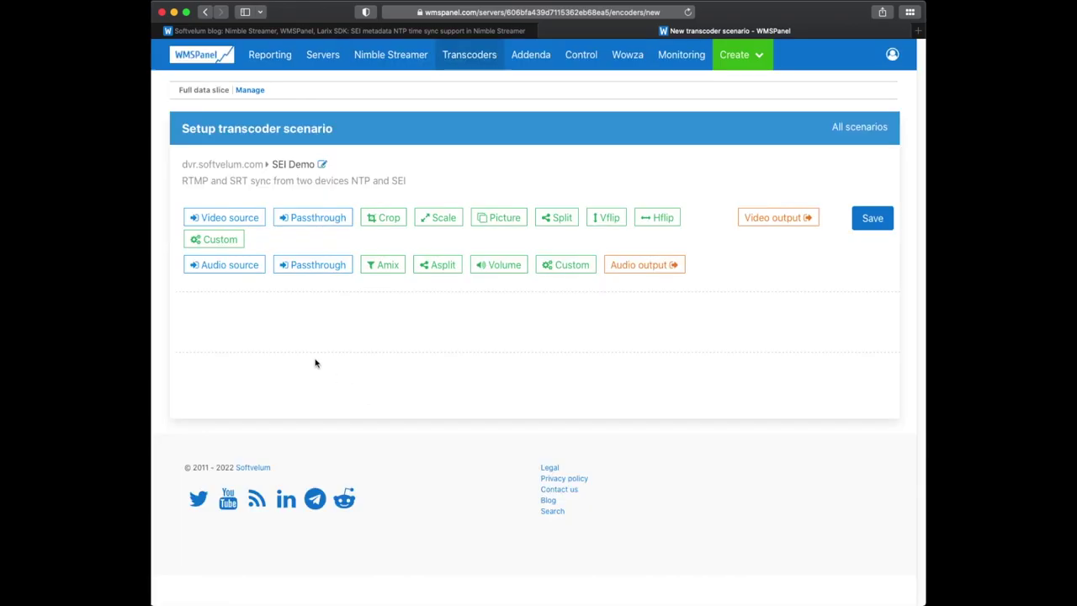
# Add a larix/camera1 video source that forwards SEI timecodes
pyautogui.moveTo(226, 222); pyautogui.dragTo(242, 321)
pyautogui.write('larix')
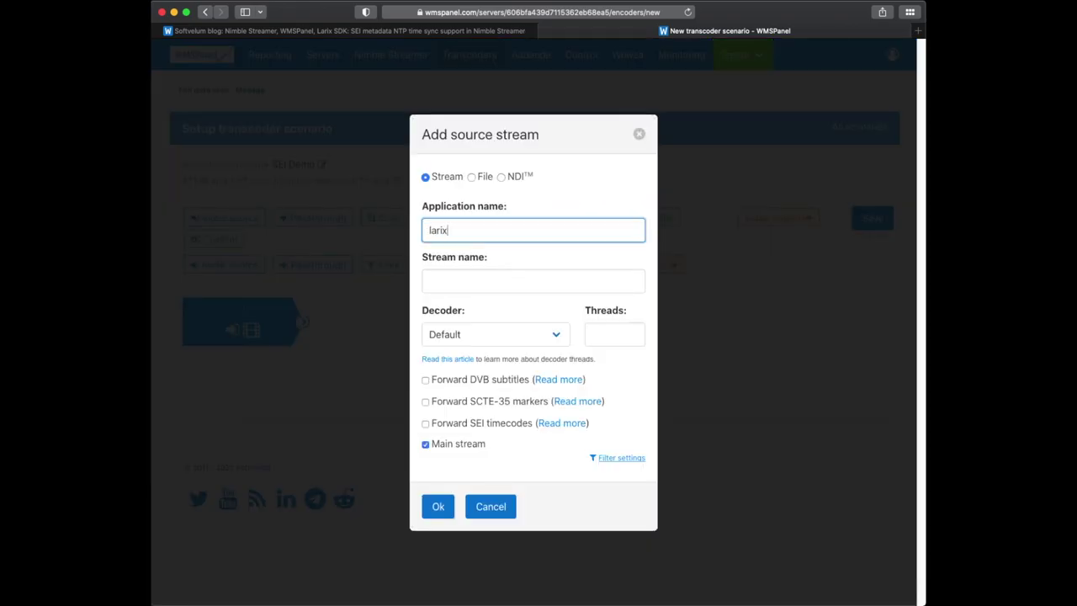
pyautogui.press('Tab')
pyautogui.write('camera1')
pyautogui.click(481, 427)
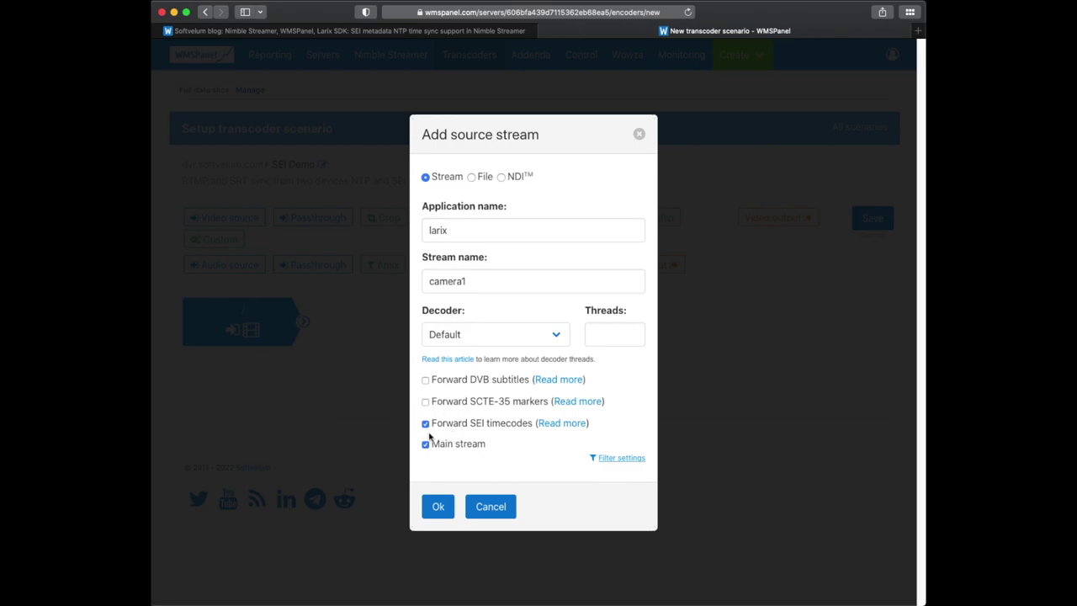
pyautogui.click(438, 506)
# Add an NDI video output NDI_camera1 with a 3000 ms SEI timecode delay
pyautogui.moveTo(776, 218); pyautogui.dragTo(437, 318)
pyautogui.click(477, 156)
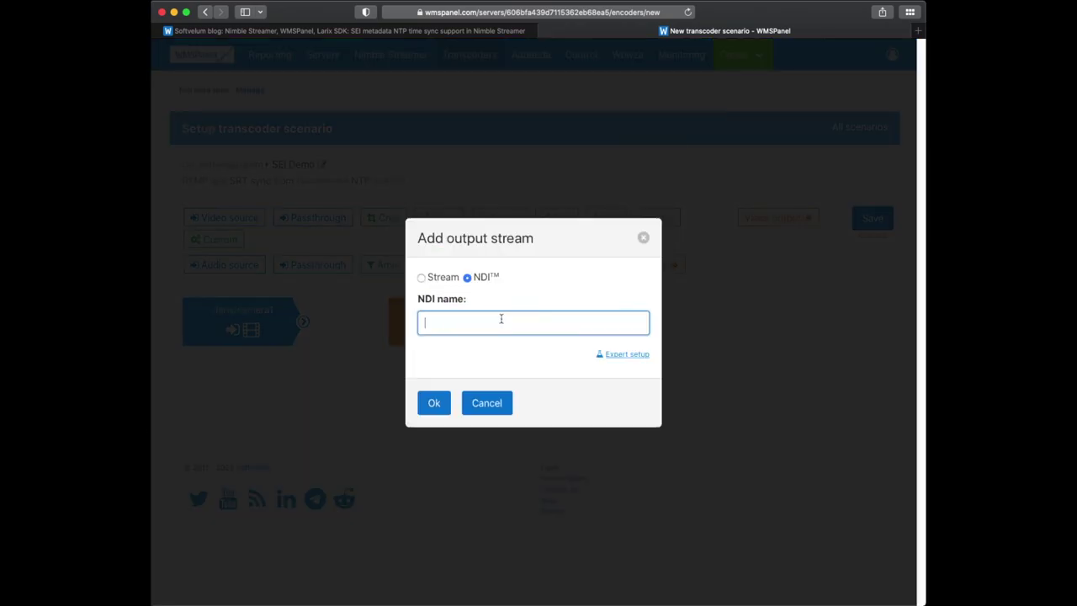
pyautogui.click(626, 353)
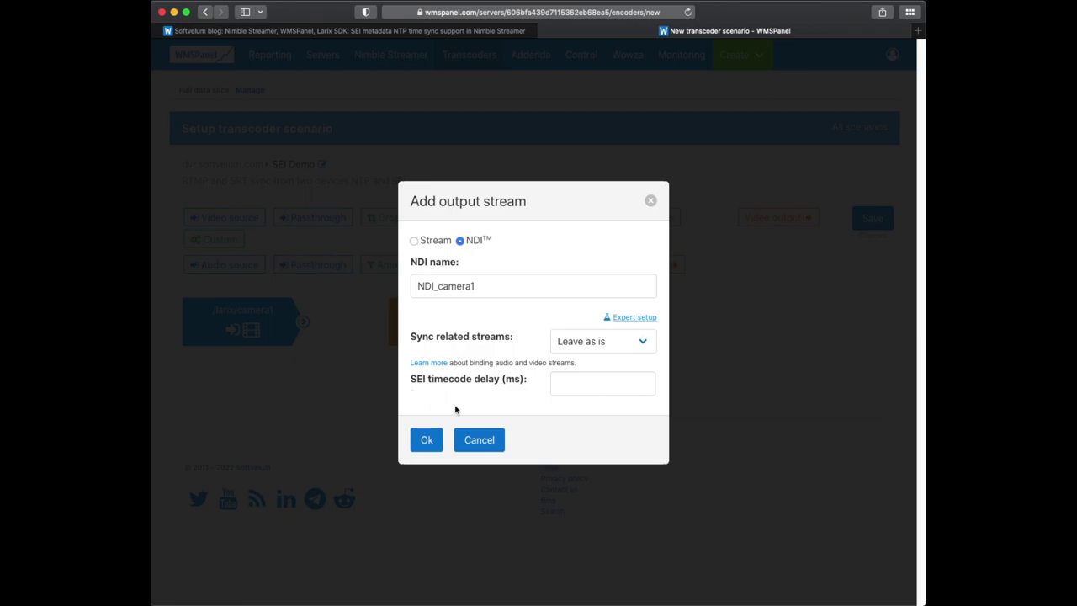
pyautogui.click(573, 390)
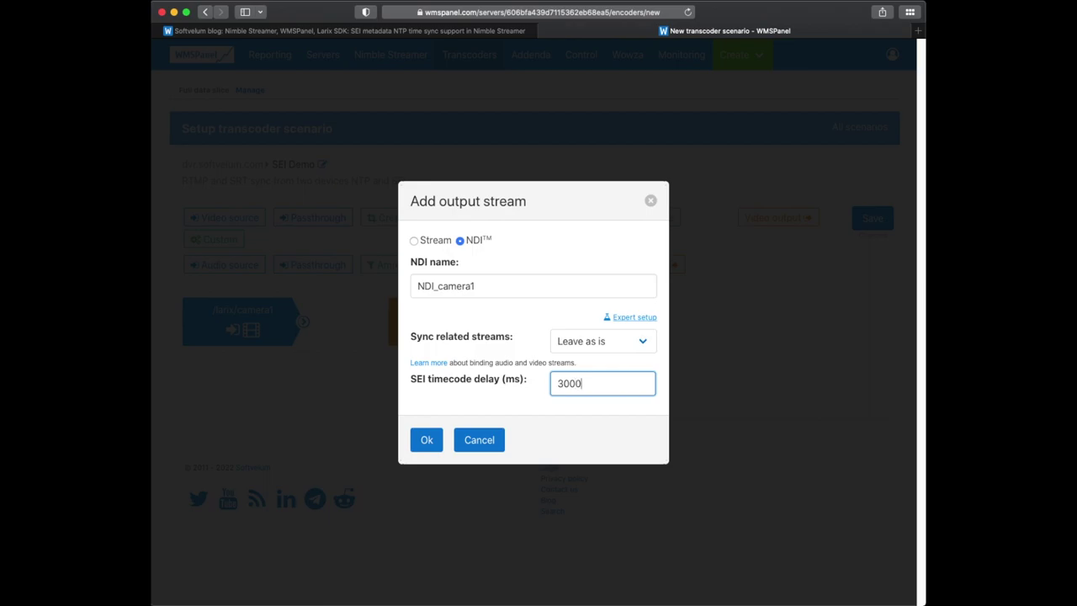
pyautogui.click(425, 444)
# Add larix/camera1 as an audio source feeding an NDI_camera1 audio output
pyautogui.click(214, 265)
pyautogui.write('lar')
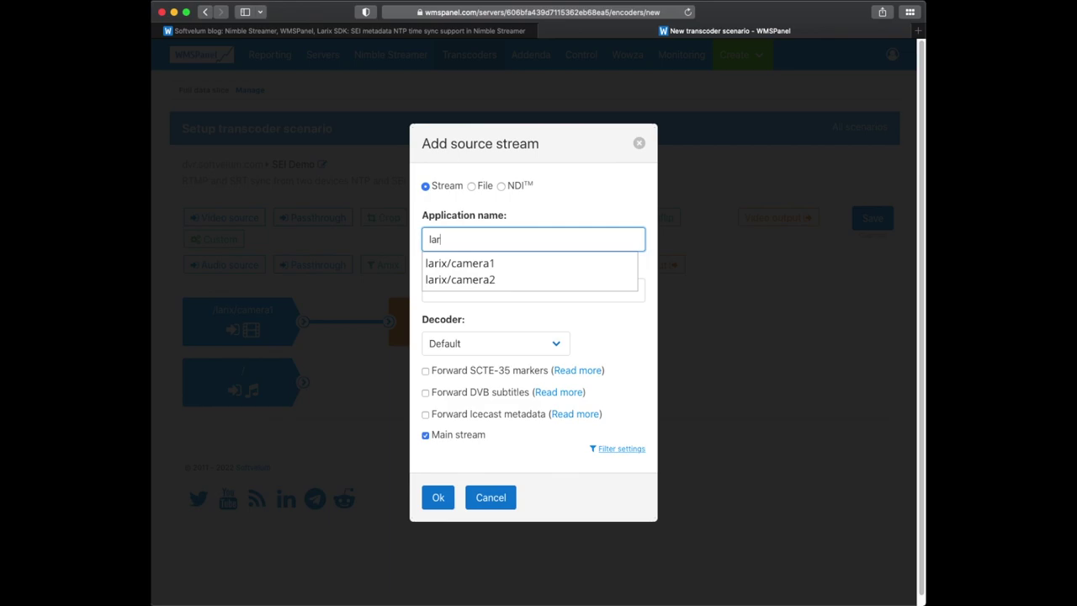
pyautogui.click(557, 262)
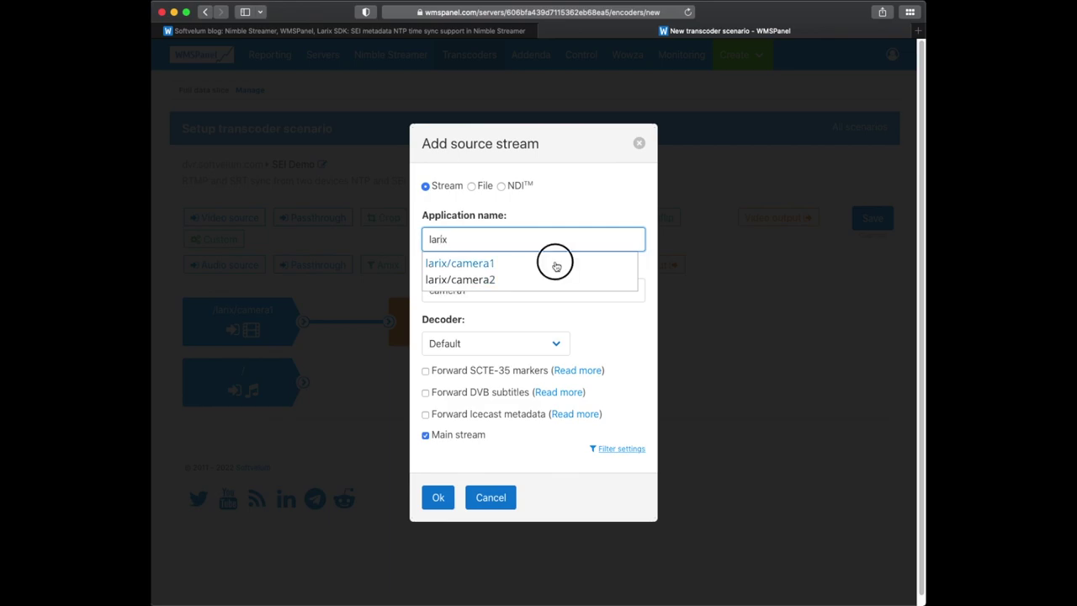
pyautogui.click(438, 498)
pyautogui.click(645, 263)
pyautogui.write('NDI_cam')
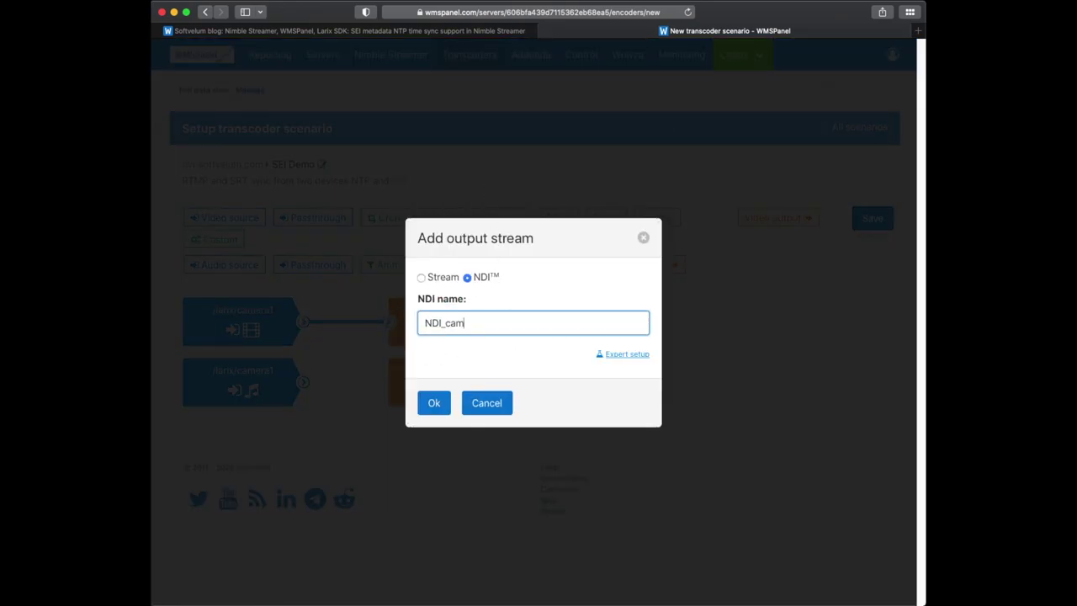
pyautogui.write('era1')
pyautogui.click(427, 425)
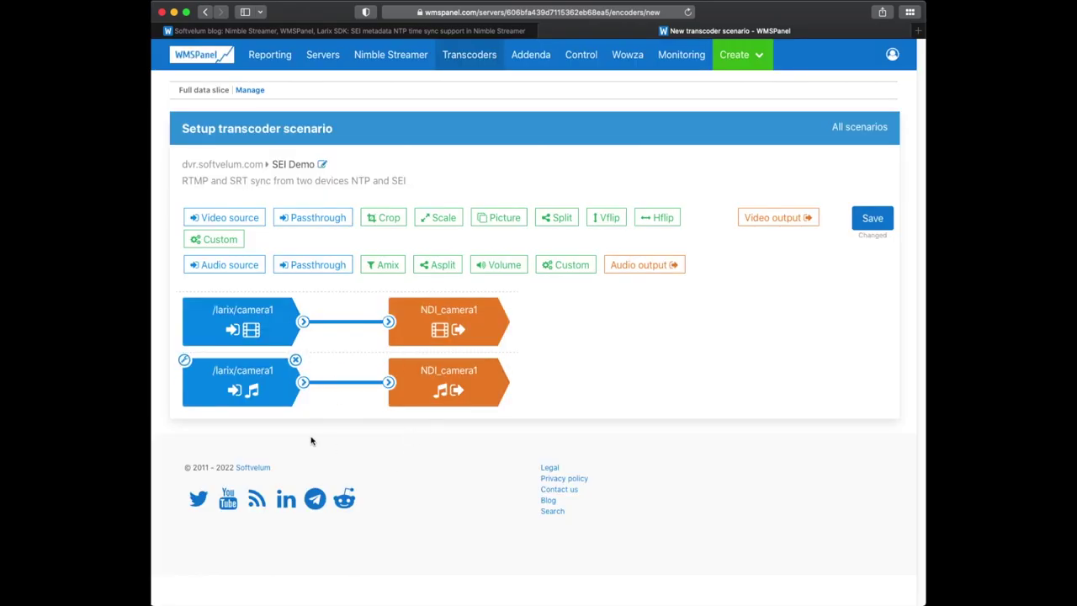
# Add larix/camera2 as a video source with SEI timecode forwarding enabled
pyautogui.click(202, 442)
pyautogui.write('larix')
pyautogui.click(446, 269)
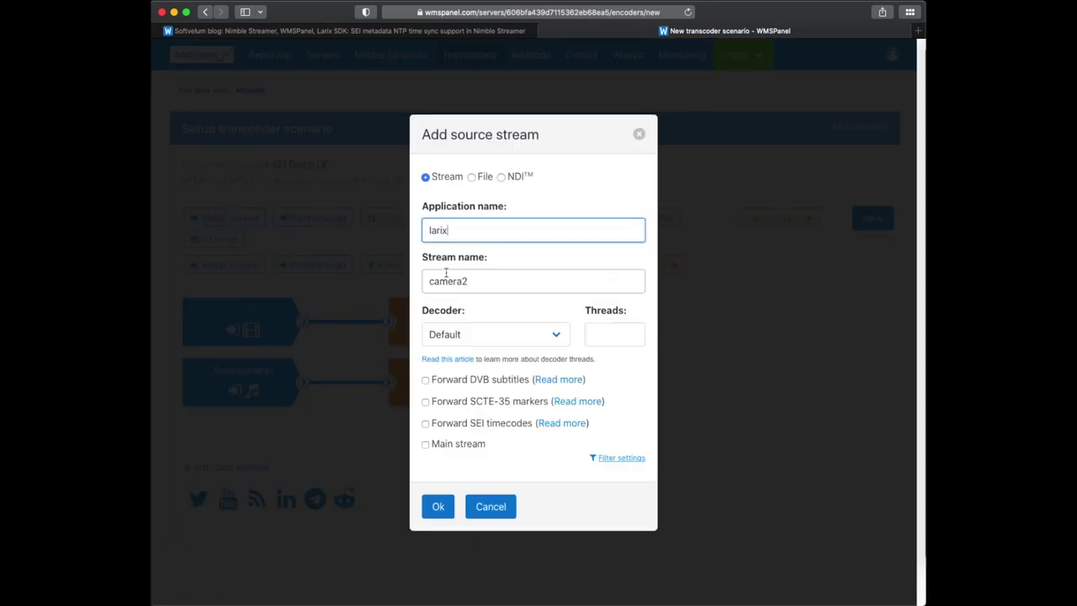
pyautogui.click(436, 422)
pyautogui.click(437, 506)
# Add an NDI_camera2 video output with an SEI timecode delay of 3000
pyautogui.click(744, 218)
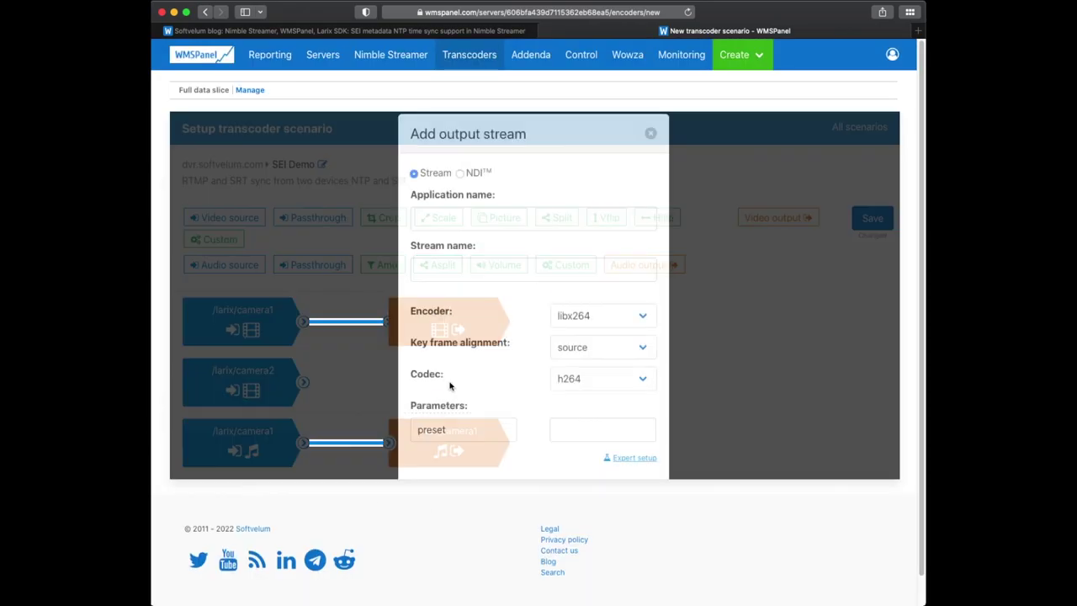
pyautogui.write('camera2')
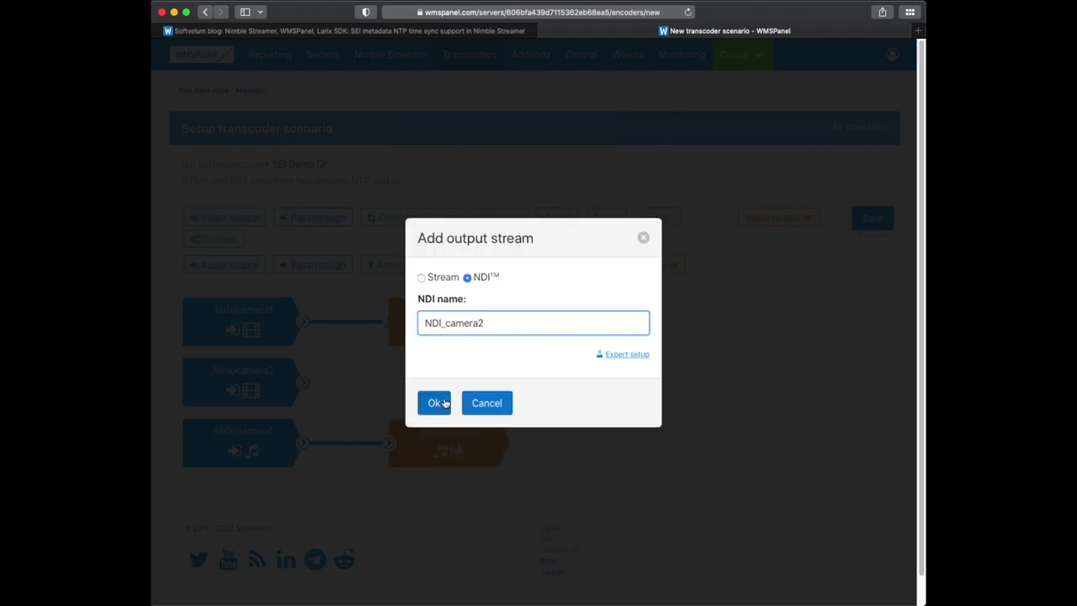
pyautogui.click(626, 353)
pyautogui.click(600, 380)
pyautogui.write('3000')
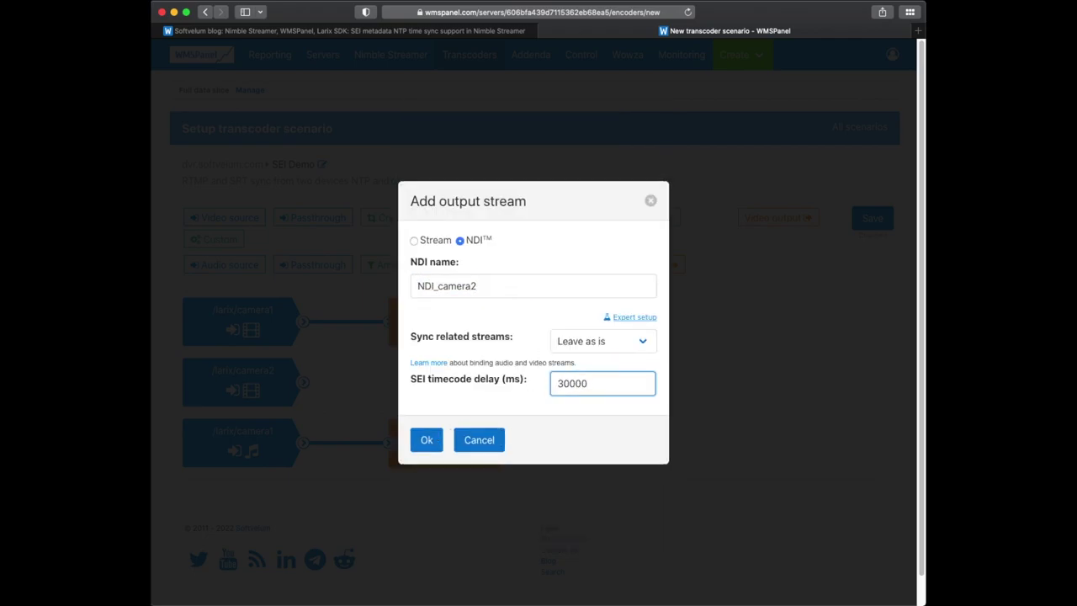
pyautogui.click(425, 440)
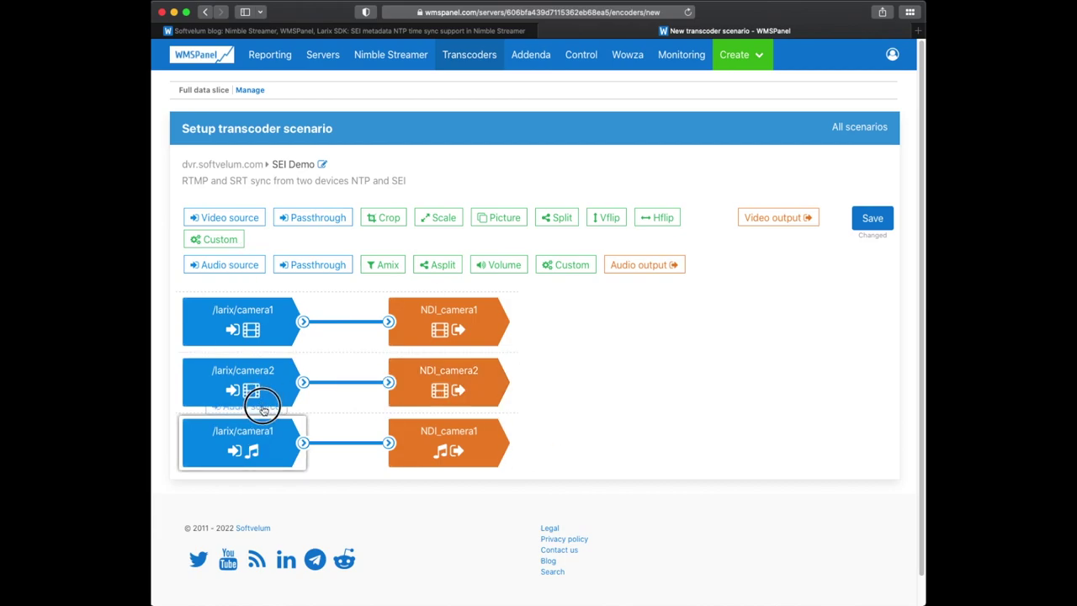
# Add larix/camera2 as an audio source
pyautogui.click(252, 438)
pyautogui.write('larix')
pyautogui.press('Tab')
pyautogui.write('camera2')
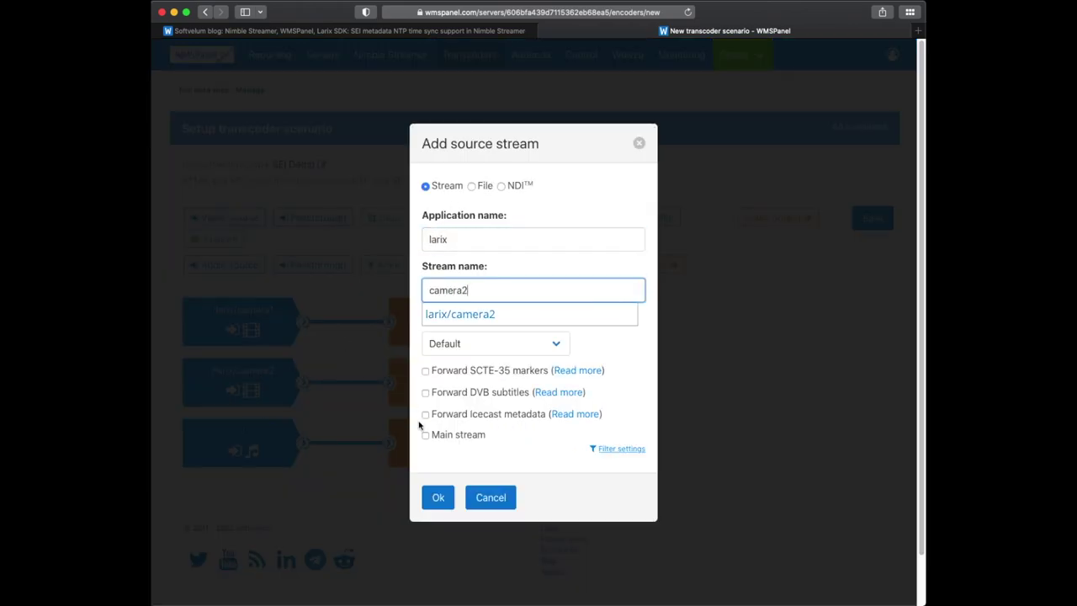
pyautogui.click(426, 499)
# Connect the camera2 audio to an NDI_camera2 audio output and save the scenario
pyautogui.moveTo(641, 265); pyautogui.dragTo(446, 503)
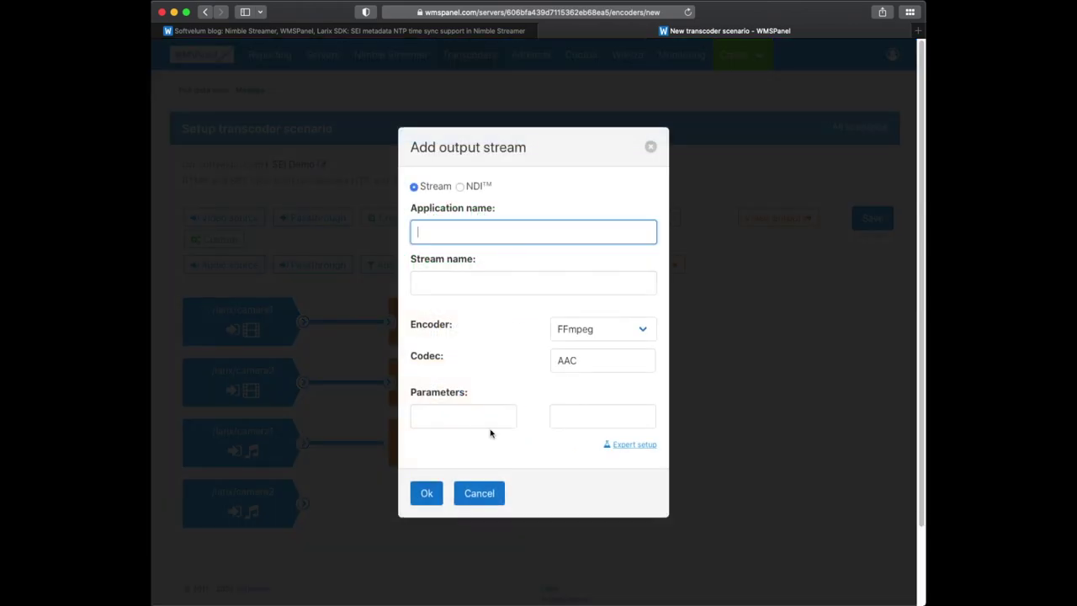
pyautogui.click(467, 276)
pyautogui.click(517, 327)
pyautogui.write('NDI_camera2')
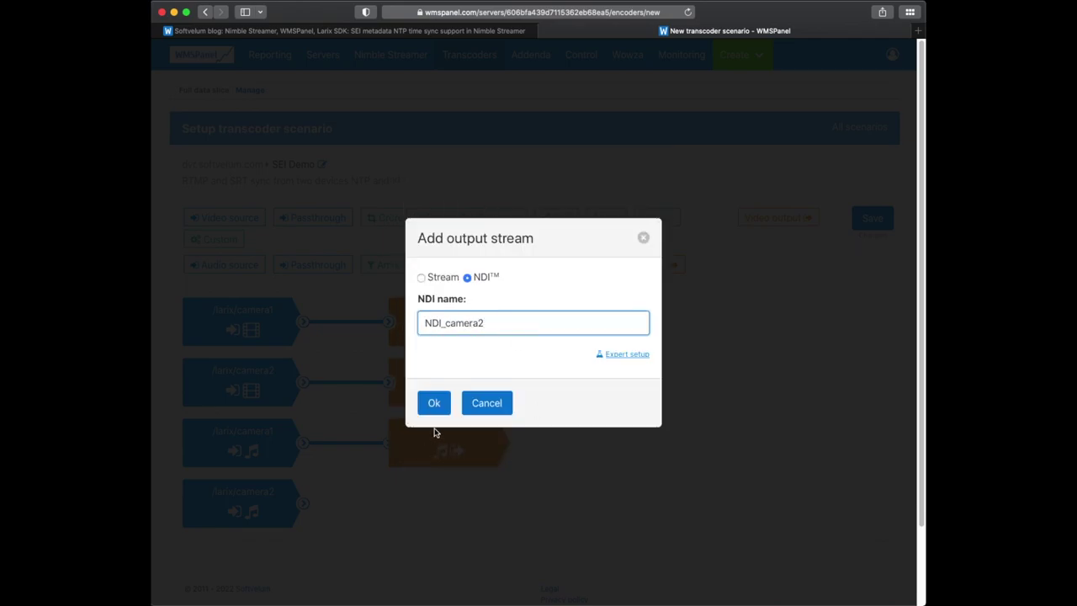
pyautogui.press('Return')
pyautogui.click(872, 218)
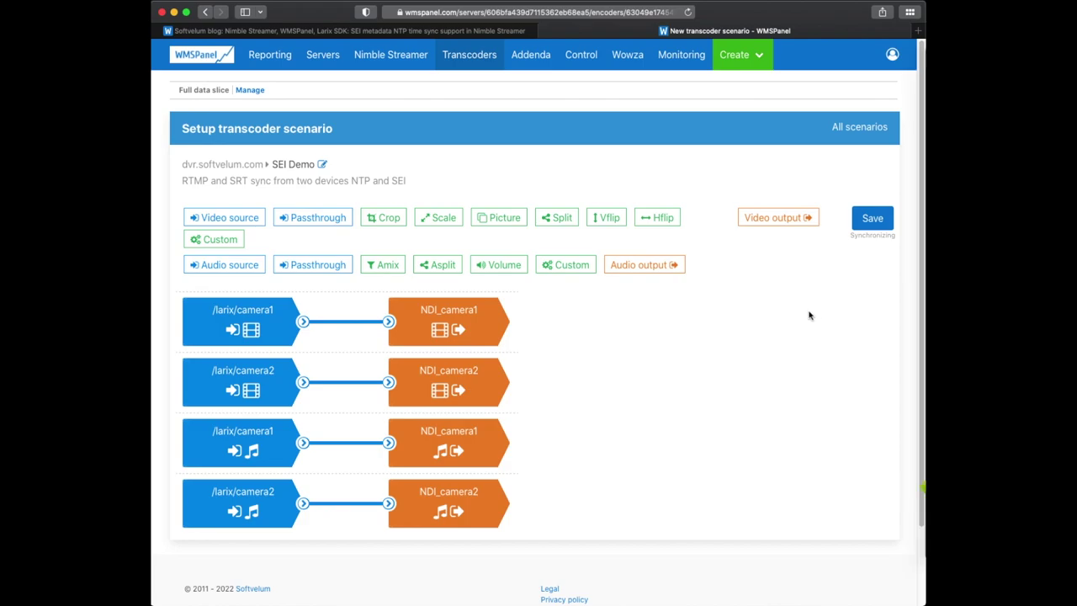
# Launch NDI Video Monitor showing NDI_camera1, then shrink it and move it up-left
pyautogui.press('super+space')
pyautogui.write('NDI')
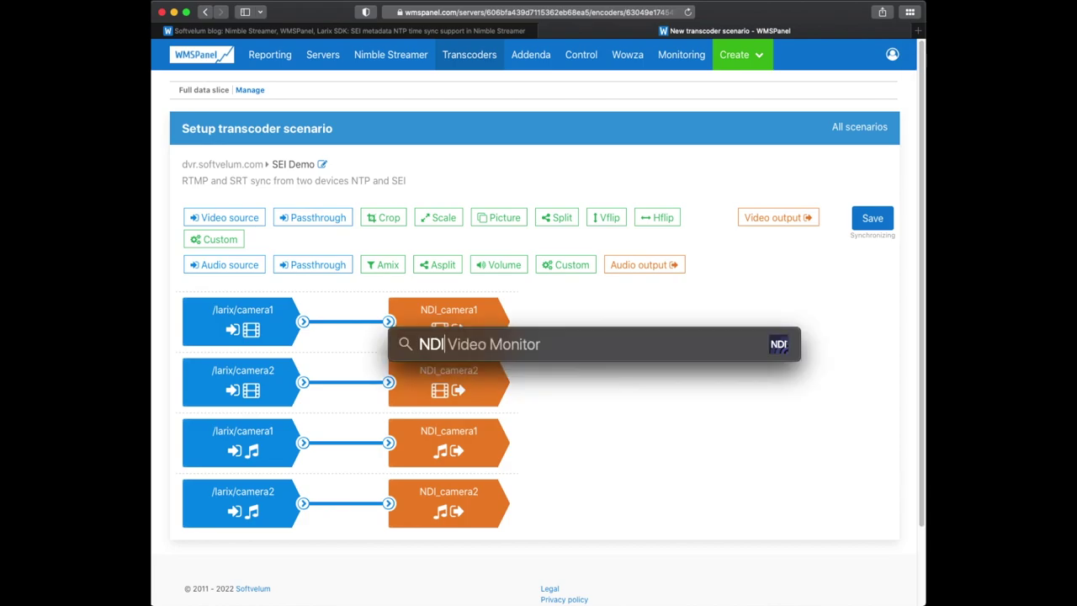
pyautogui.press('Return')
pyautogui.click(292, 3)
pyautogui.click(361, 10)
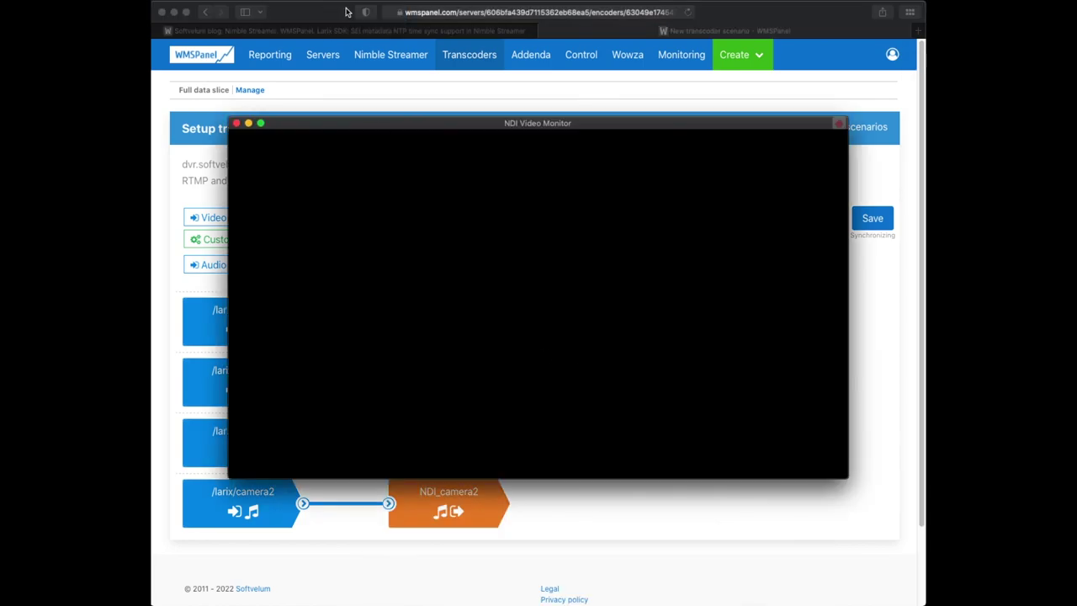
pyautogui.moveTo(847, 477); pyautogui.dragTo(685, 410)
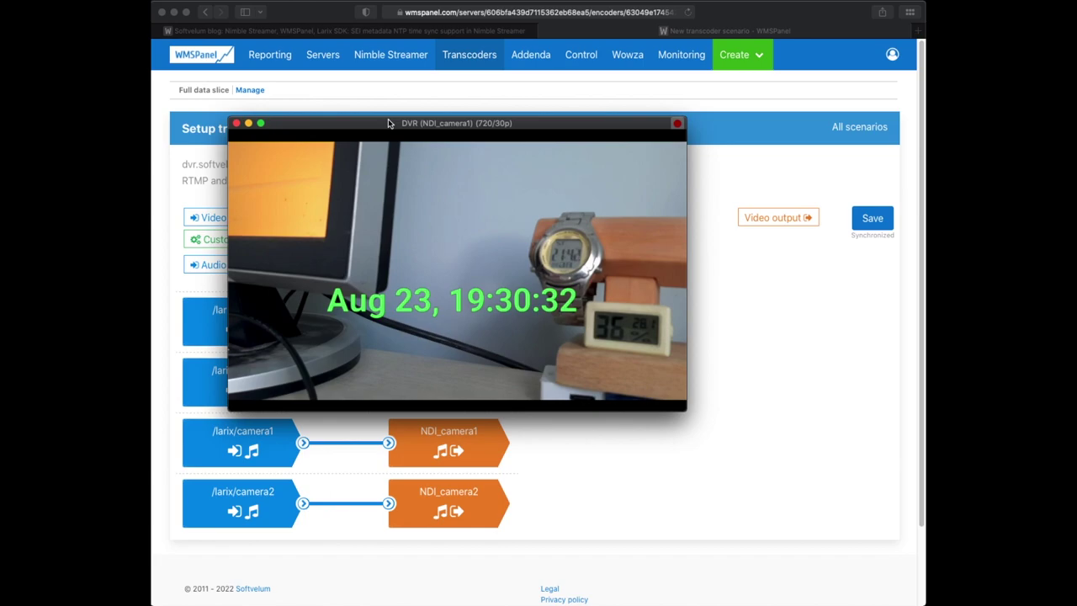
pyautogui.moveTo(388, 124); pyautogui.dragTo(349, 62)
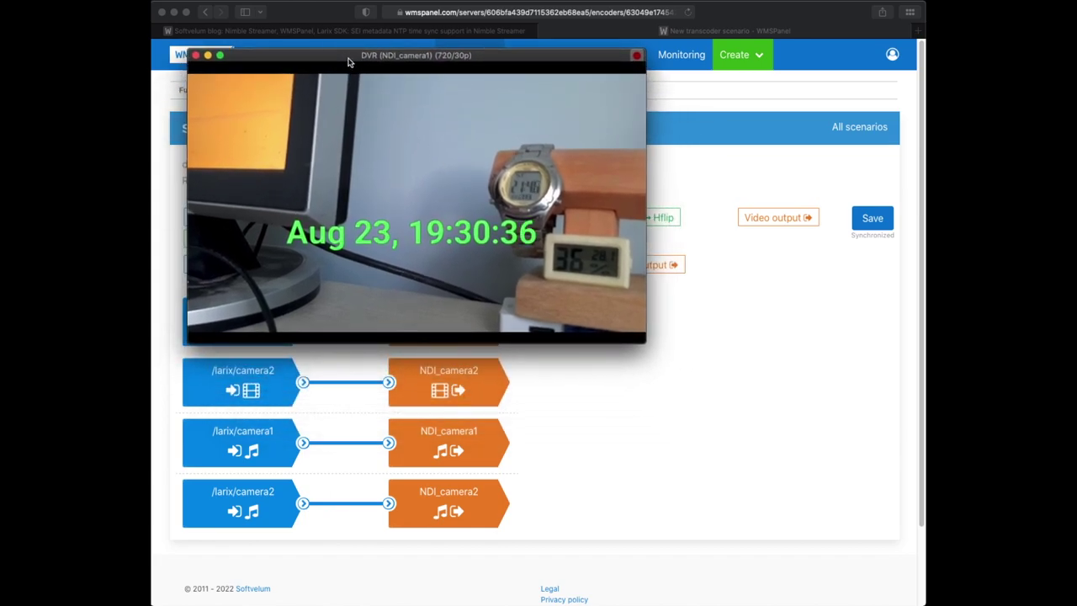
# Open a second NDI monitor showing NDI_camera2 and place it beside the first
pyautogui.press('super+space')
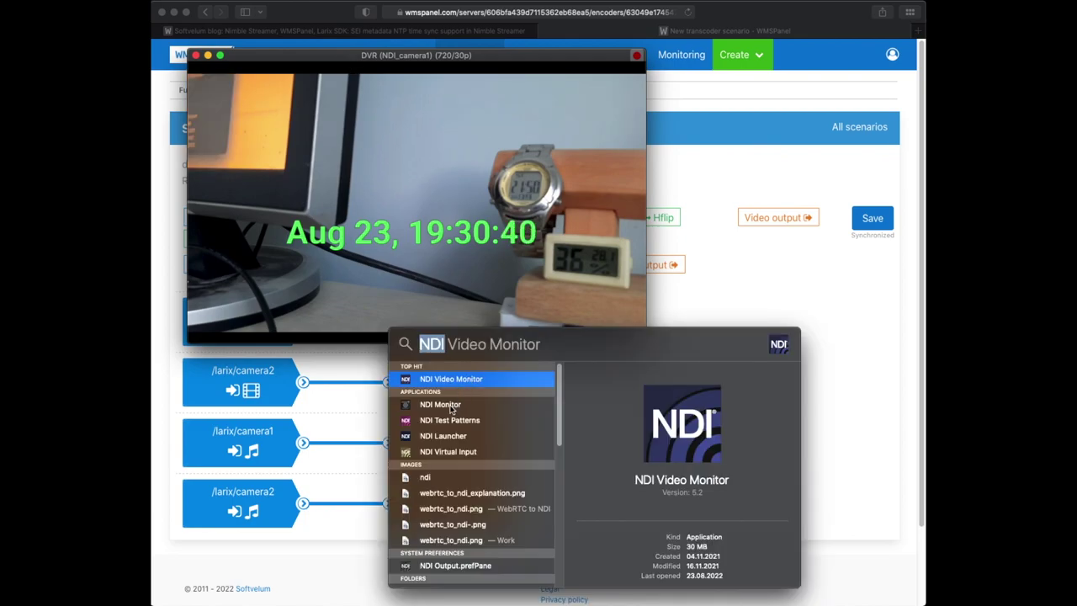
pyautogui.press('Return')
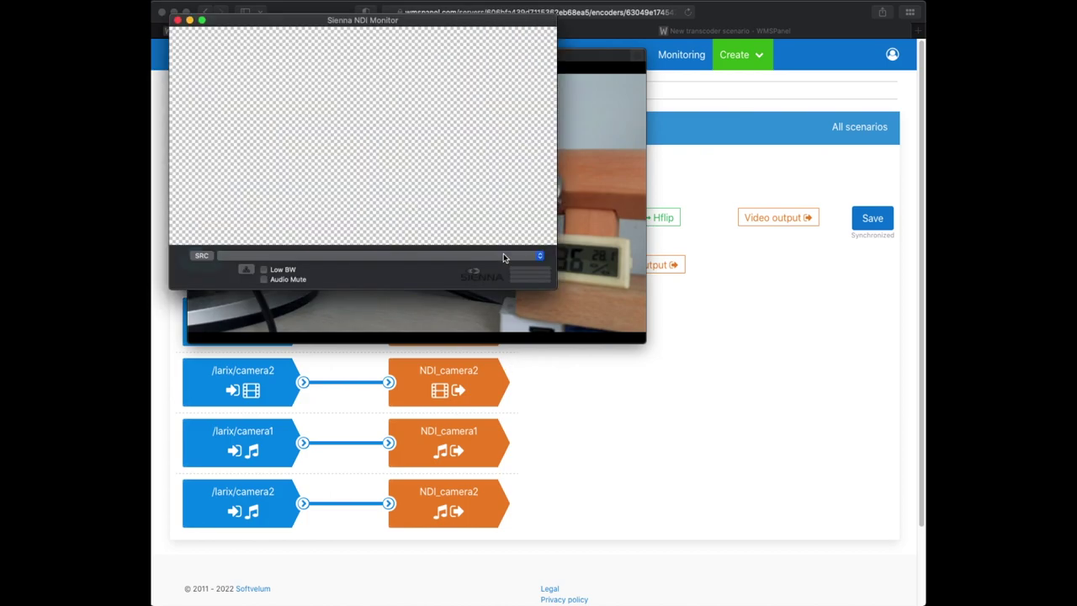
pyautogui.moveTo(371, 20); pyautogui.dragTo(606, 270)
pyautogui.click(593, 499)
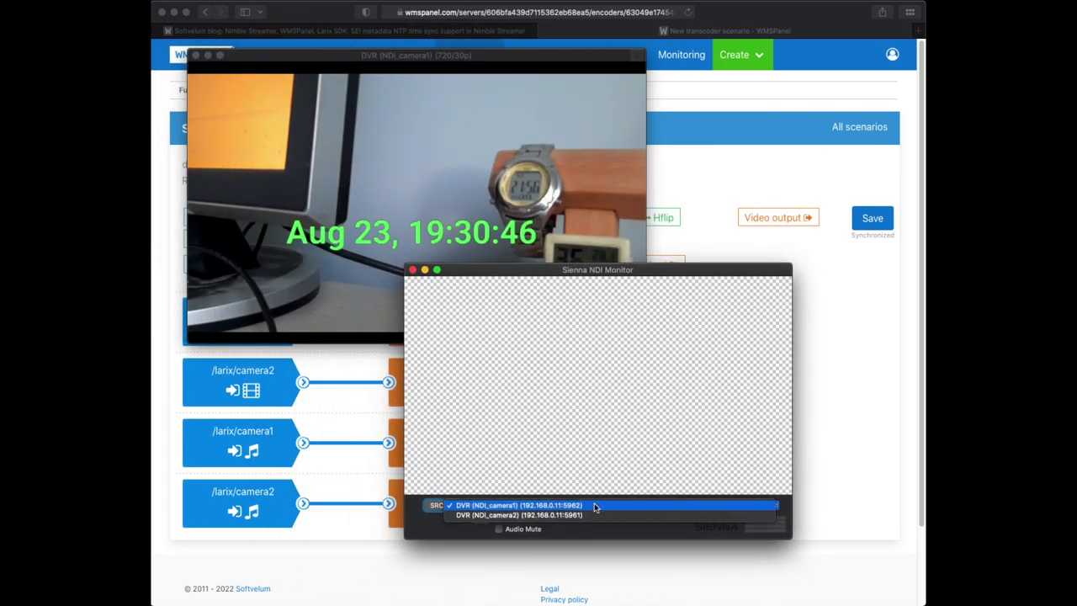
pyautogui.click(593, 513)
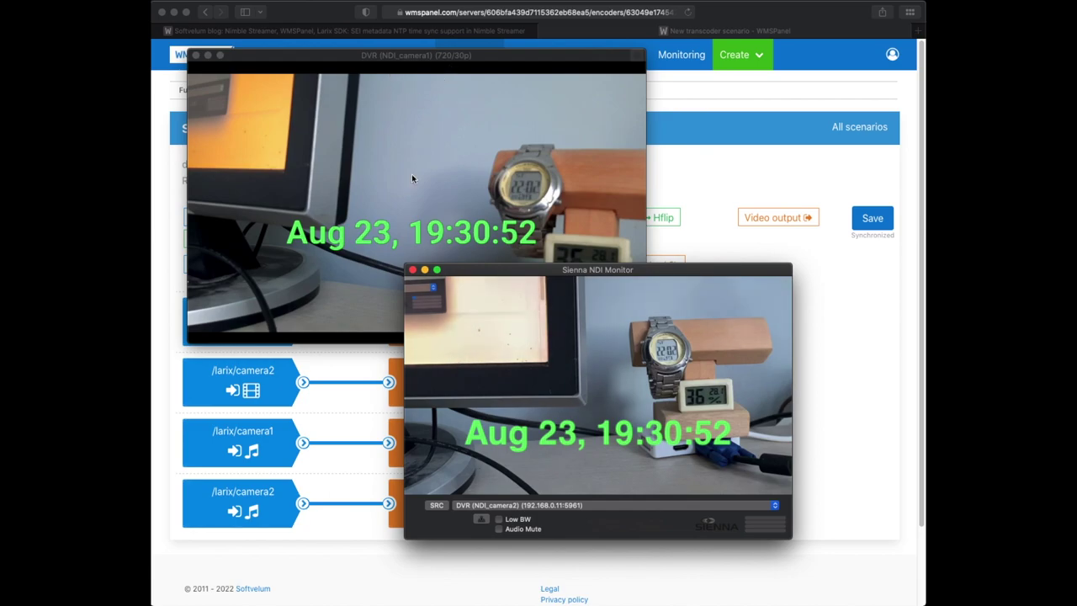
pyautogui.moveTo(571, 275); pyautogui.dragTo(368, 311)
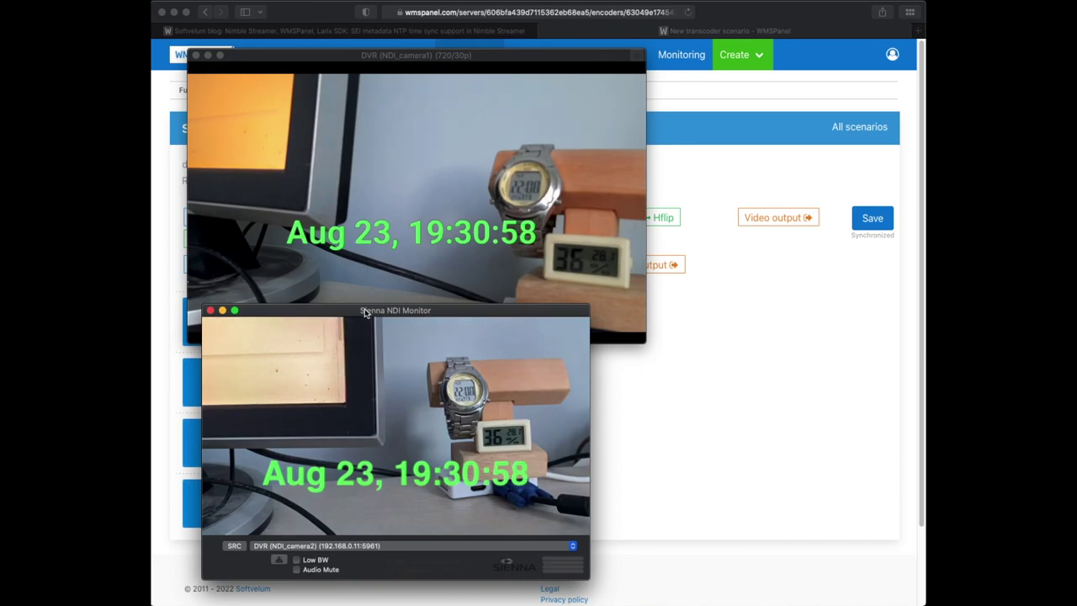
# Run watch -n0.1 date in Terminal and move it to the bottom-right corner
pyautogui.moveTo(365, 310); pyautogui.dragTo(383, 296)
pyautogui.press('super+Tab')
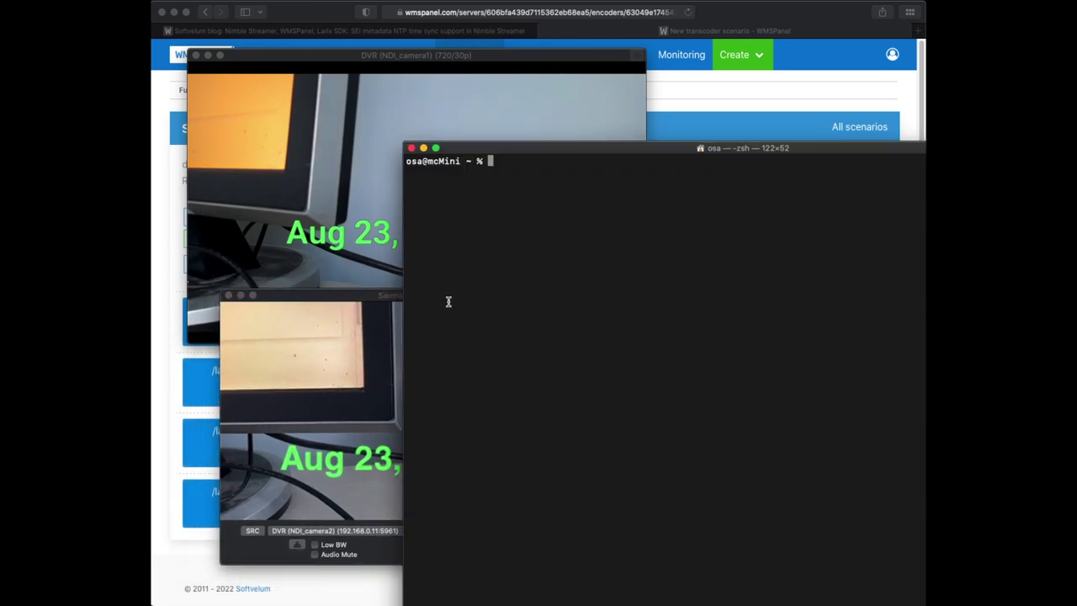
pyautogui.write('watch -n')
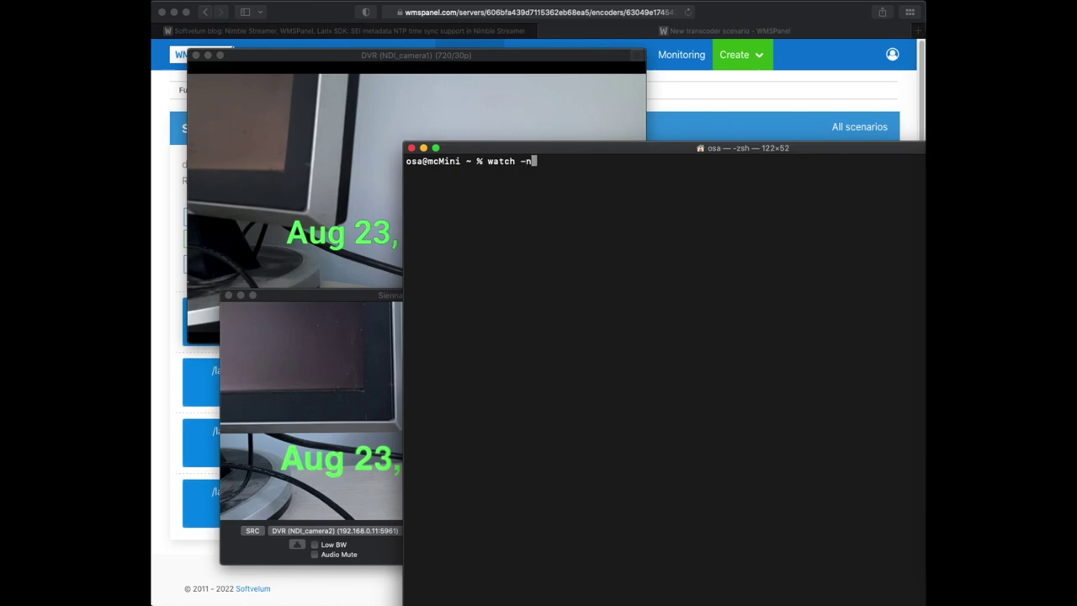
pyautogui.write('0.1')
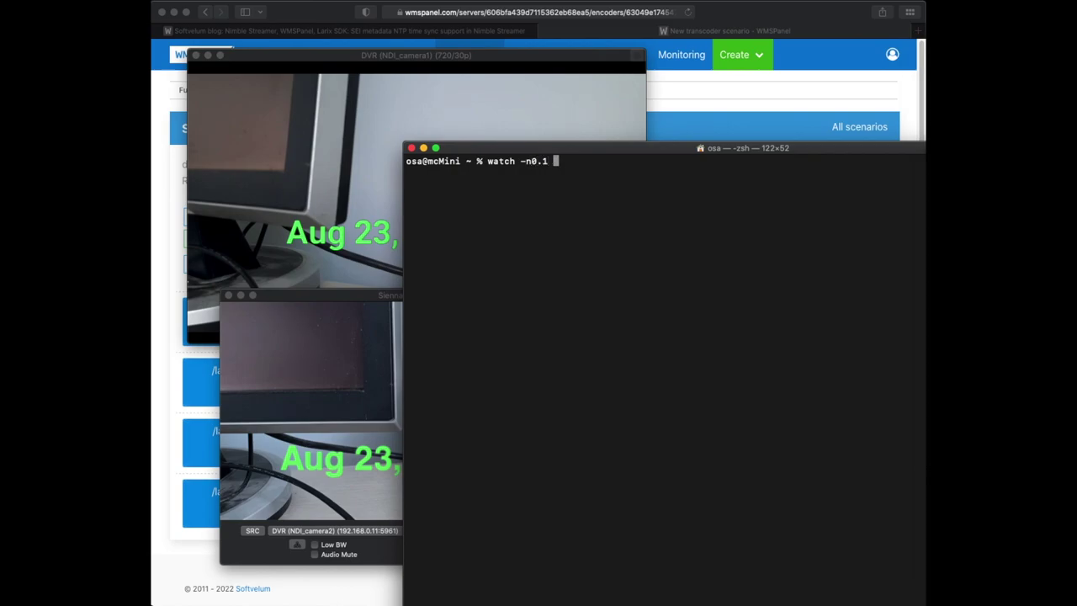
pyautogui.write(' date')
pyautogui.press('Return')
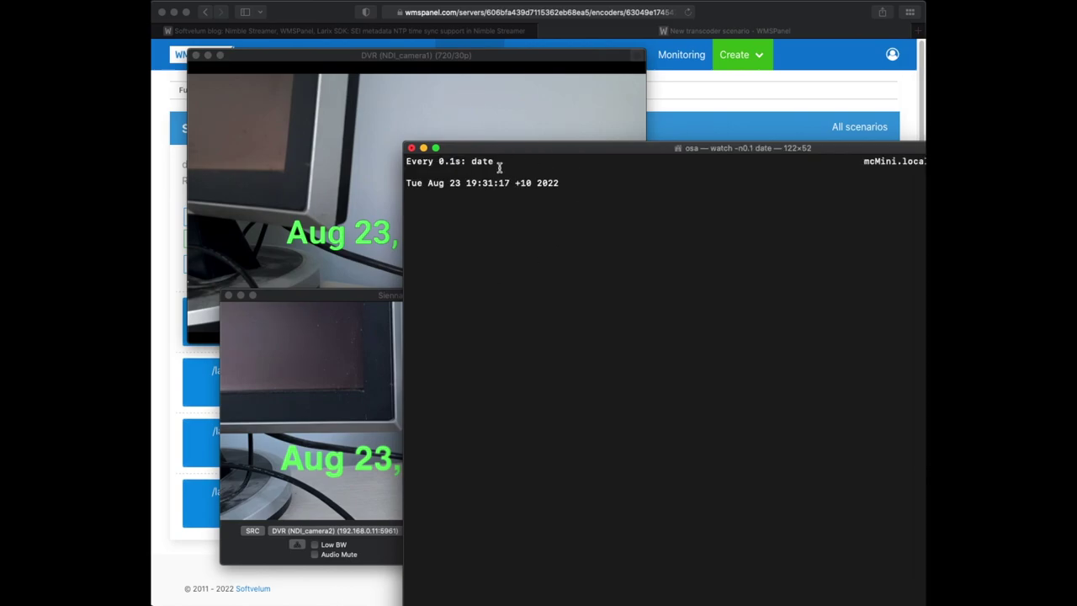
pyautogui.moveTo(530, 148); pyautogui.dragTo(874, 541)
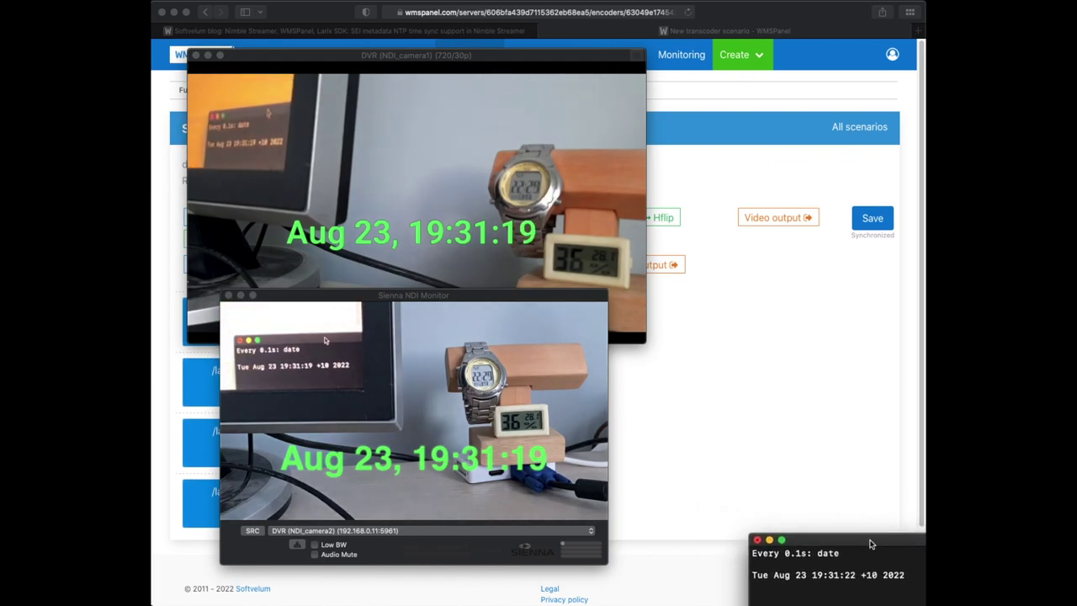